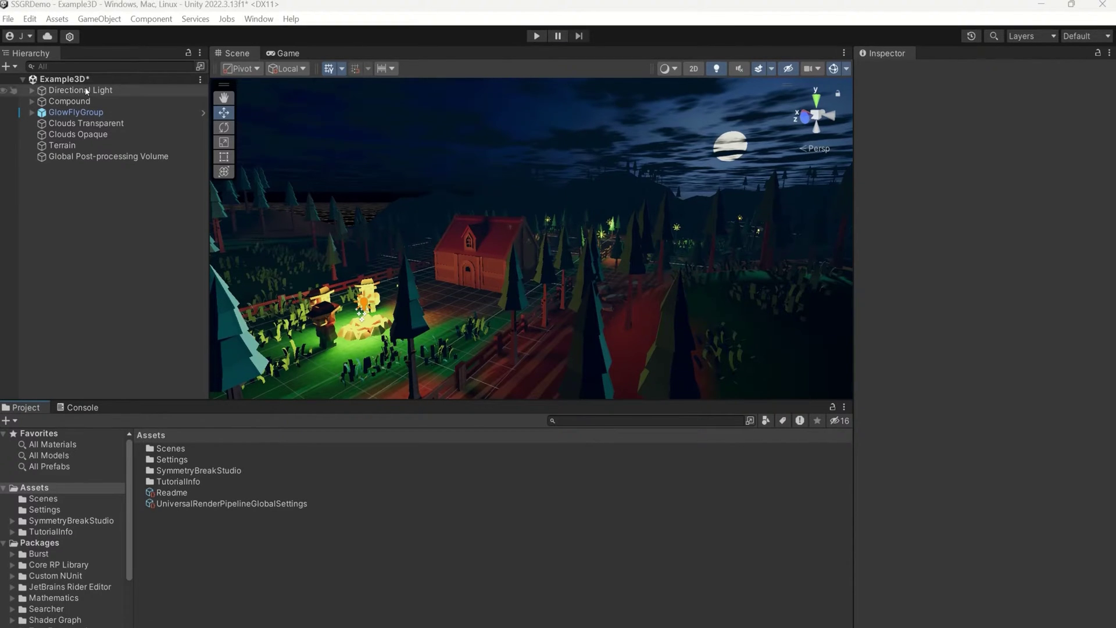
Open the URP-HighFidelity-Renderer from Project Settings > Graphics and add a Screen Space God Ray Render Feature
{"action": "left_click", "coordinate": [30, 19]}
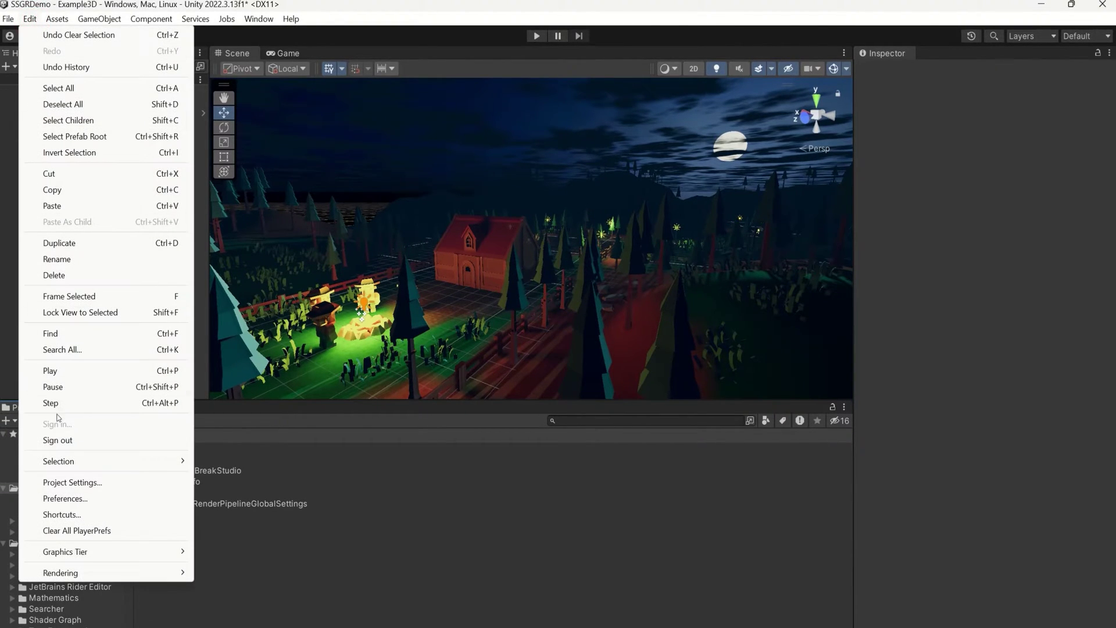
{"action": "left_click", "coordinate": [57, 484]}
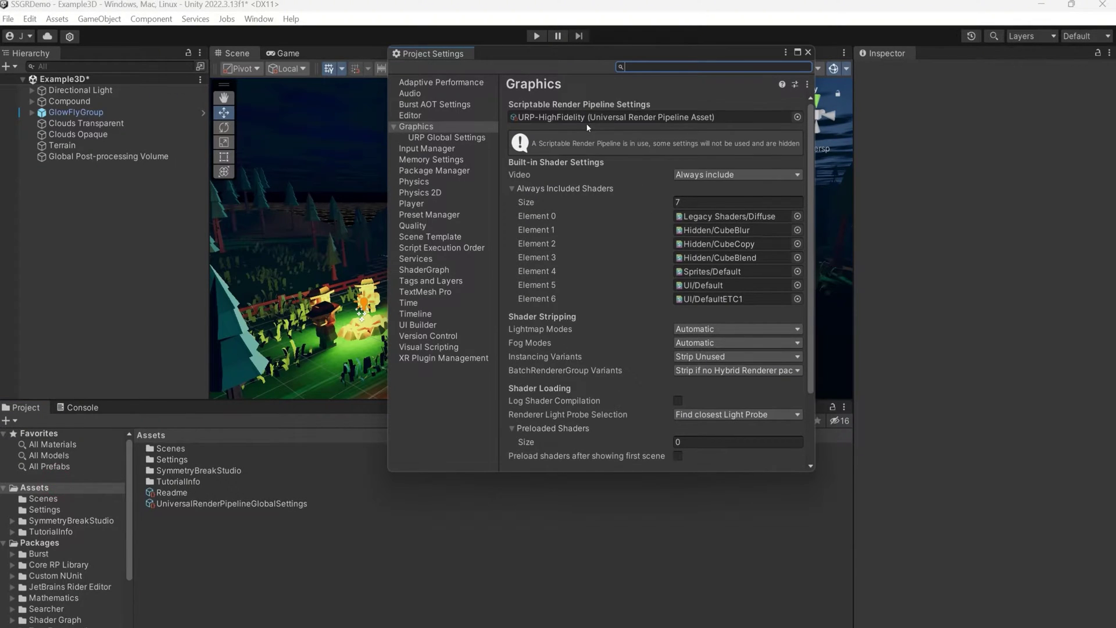
{"action": "double_click", "coordinate": [584, 117]}
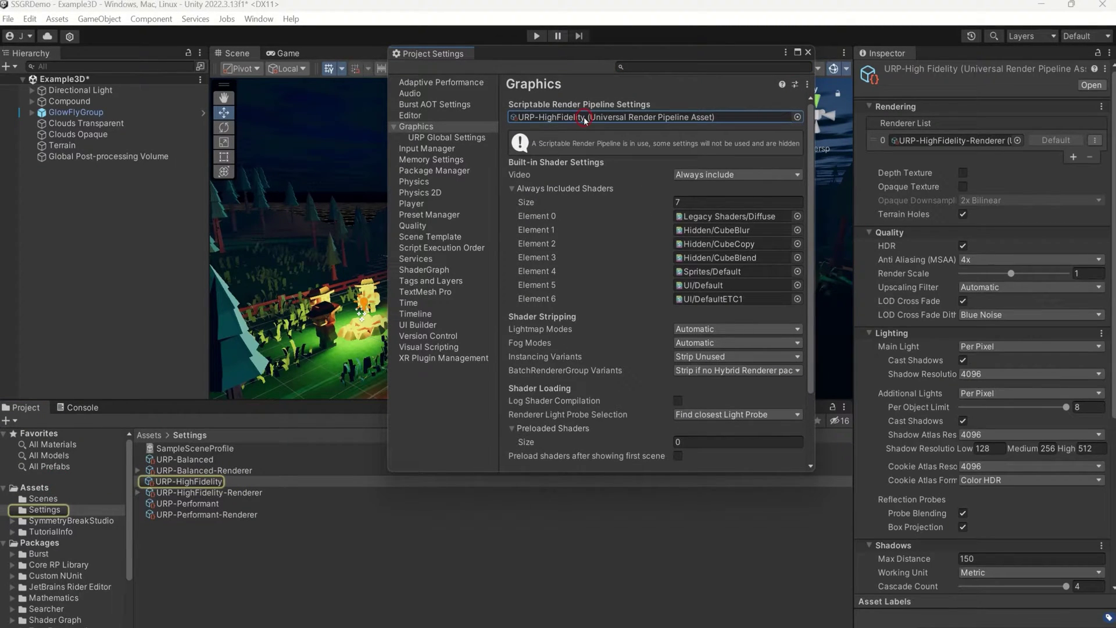
{"action": "double_click", "coordinate": [898, 141]}
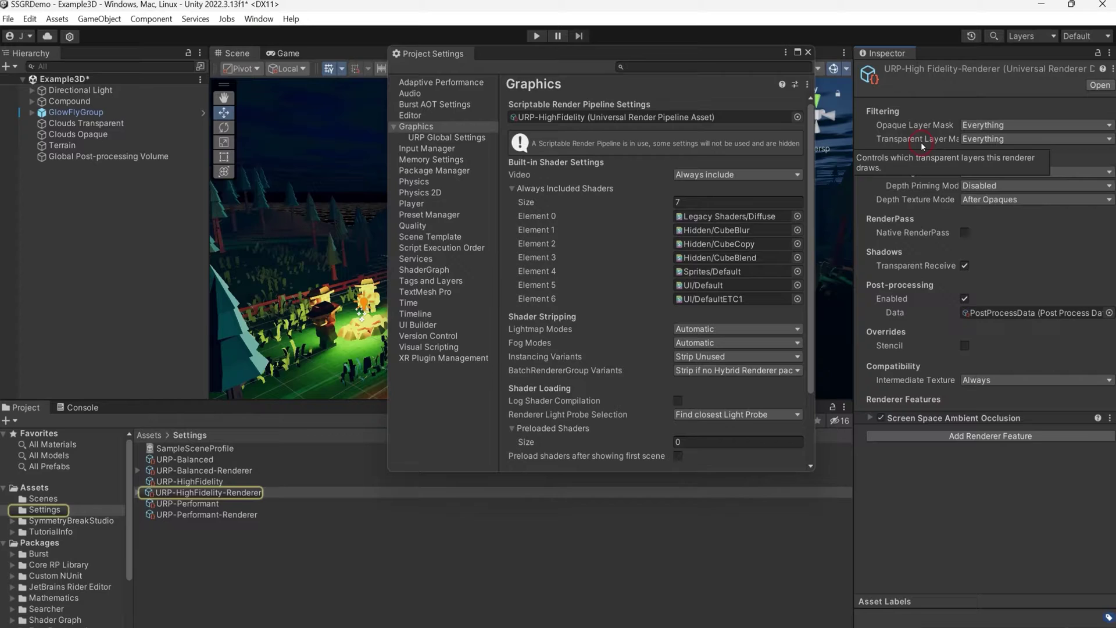
{"action": "left_click", "coordinate": [808, 52]}
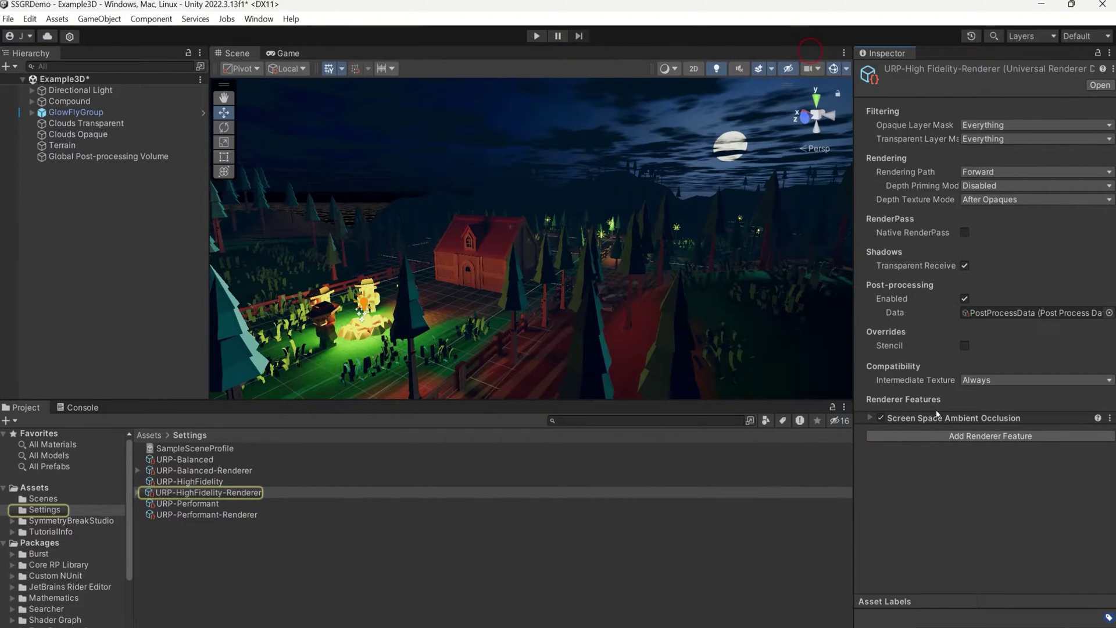
{"action": "left_click", "coordinate": [932, 437]}
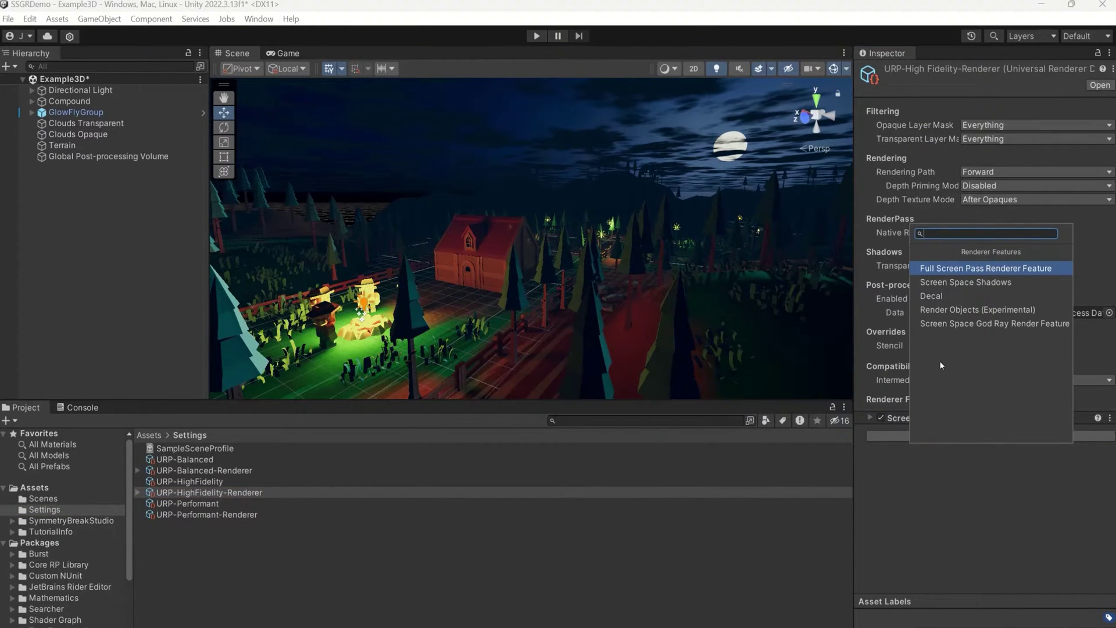
{"action": "left_click", "coordinate": [941, 324]}
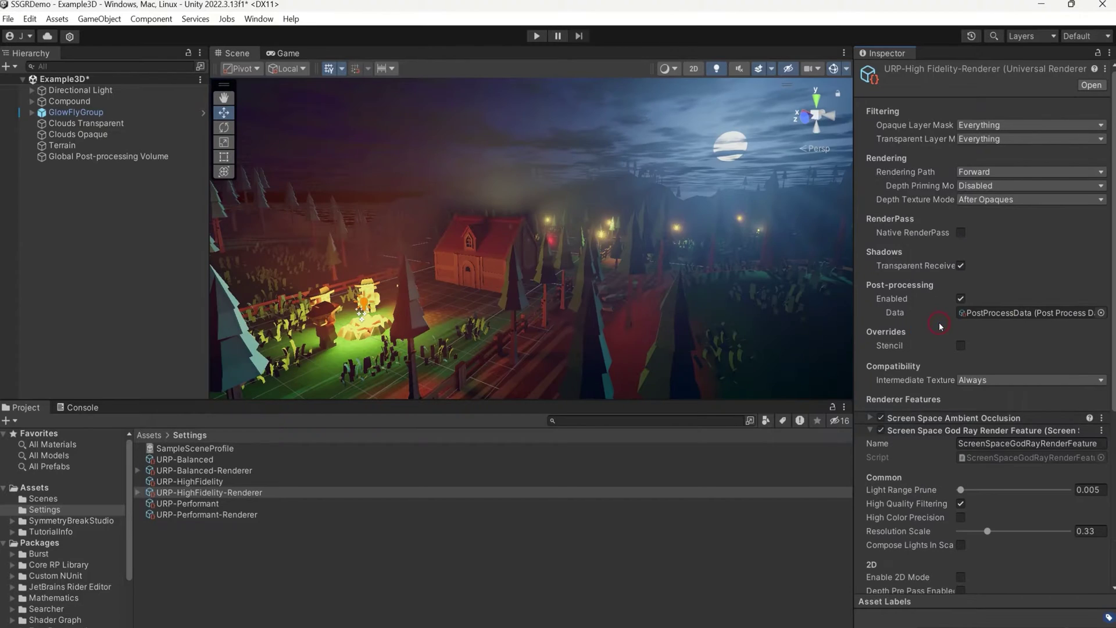
{"action": "left_click", "coordinate": [175, 219]}
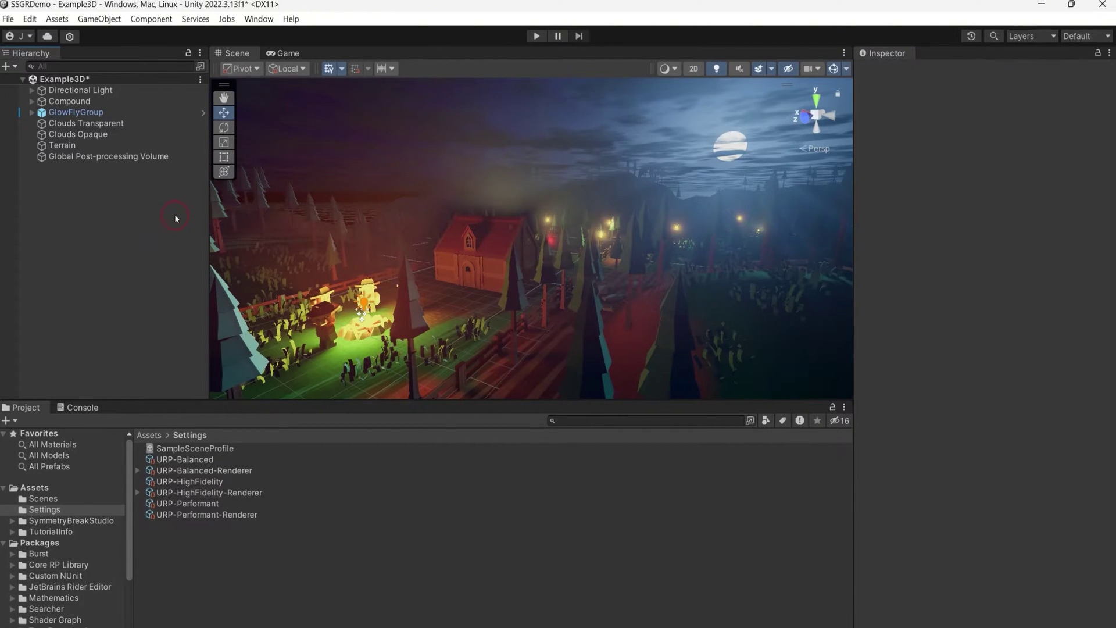
Create a new empty GameObject in the Hierarchy
{"action": "right_click", "coordinate": [175, 216]}
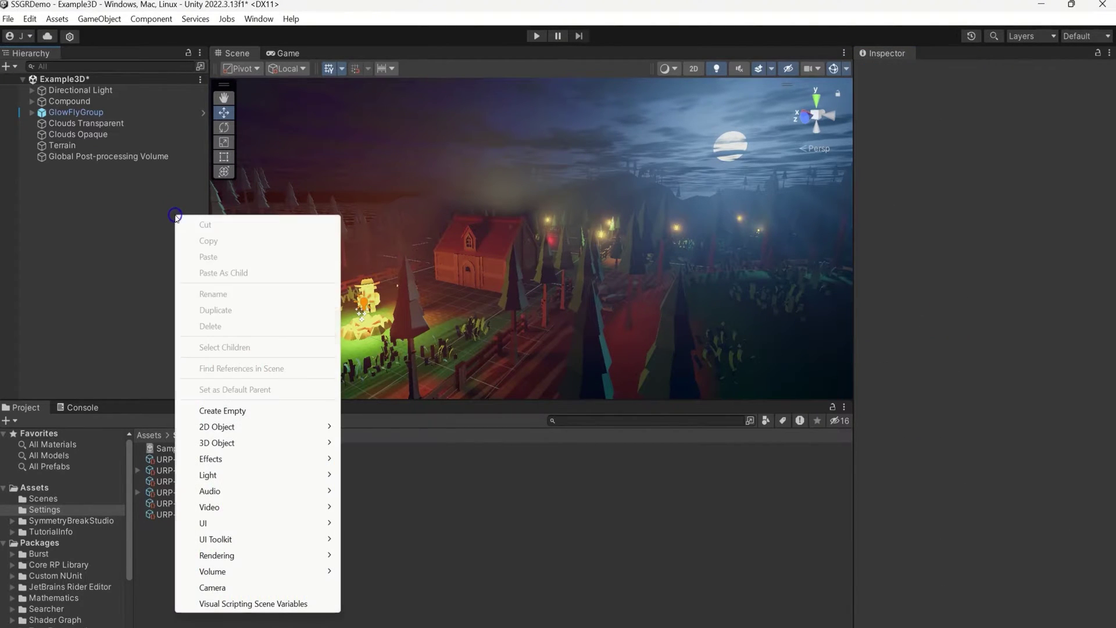
{"action": "left_click", "coordinate": [229, 410]}
{"action": "left_click", "coordinate": [74, 208]}
{"action": "left_click", "coordinate": [73, 168]}
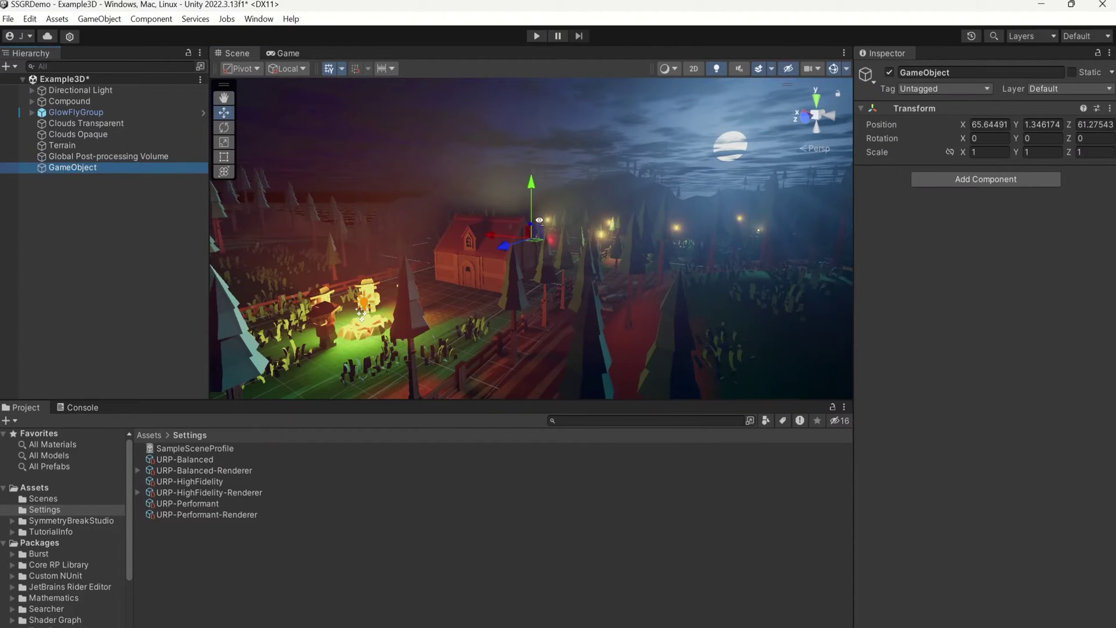
Fly to the farmhouse and add a God Ray Light Source component to the new GameObject
{"action": "key", "text": "w"}
{"action": "mouse_move", "coordinate": [539, 221]}
{"action": "right_mouse_down"}
{"action": "mouse_move", "coordinate": [575, 214]}
{"action": "mouse_move", "coordinate": [531, 273]}
{"action": "mouse_move", "coordinate": [549, 238]}
{"action": "right_mouse_up"}
{"action": "key", "text": "w"}
{"action": "left_click", "coordinate": [1009, 180]}
{"action": "left_click", "coordinate": [973, 226]}
{"action": "key", "text": "s"}
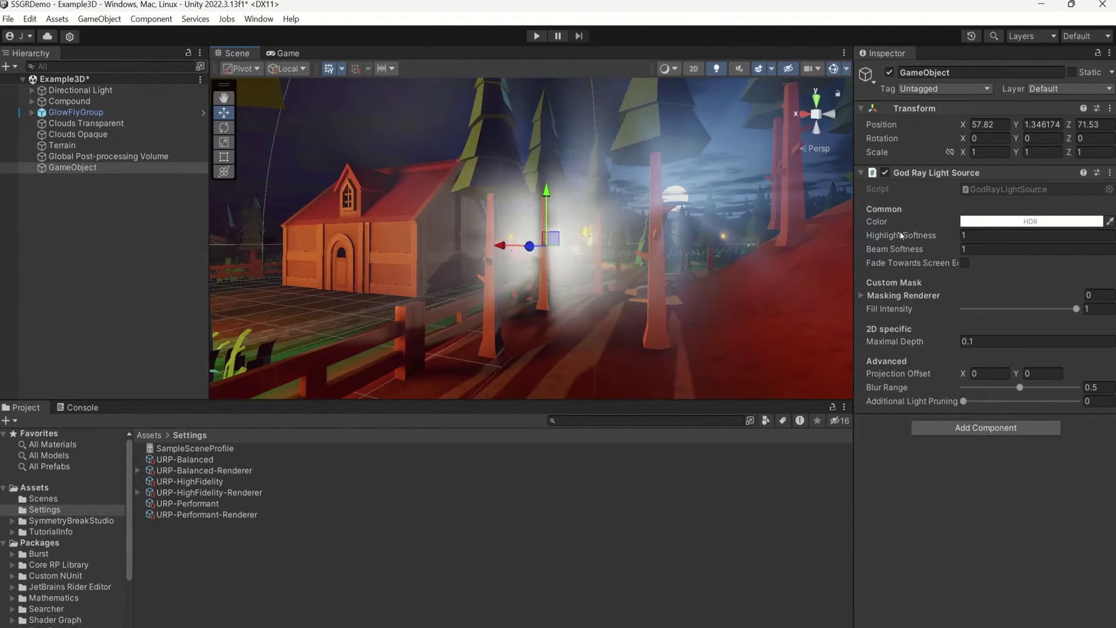
Raise the light colour's HDR intensity, then set Highlight Softness to 1.01 and Beam Softness to 0
{"action": "left_click", "coordinate": [977, 221]}
{"action": "mouse_move", "coordinate": [1044, 493]}
{"action": "left_mouse_down"}
{"action": "mouse_move", "coordinate": [1062, 492]}
{"action": "mouse_move", "coordinate": [1025, 493]}
{"action": "mouse_move", "coordinate": [1045, 493]}
{"action": "left_mouse_up"}
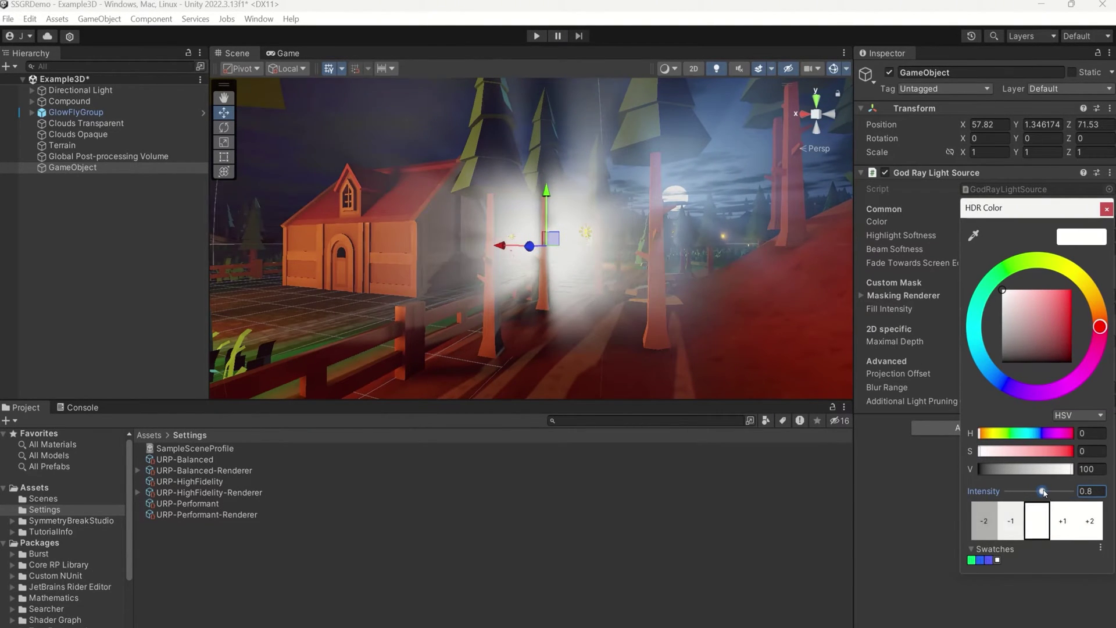
{"action": "left_click", "coordinate": [931, 238]}
{"action": "mouse_move", "coordinate": [930, 238]}
{"action": "left_mouse_down"}
{"action": "mouse_move", "coordinate": [1089, 236]}
{"action": "mouse_move", "coordinate": [911, 246]}
{"action": "left_mouse_up"}
{"action": "type", "text": ".95"}
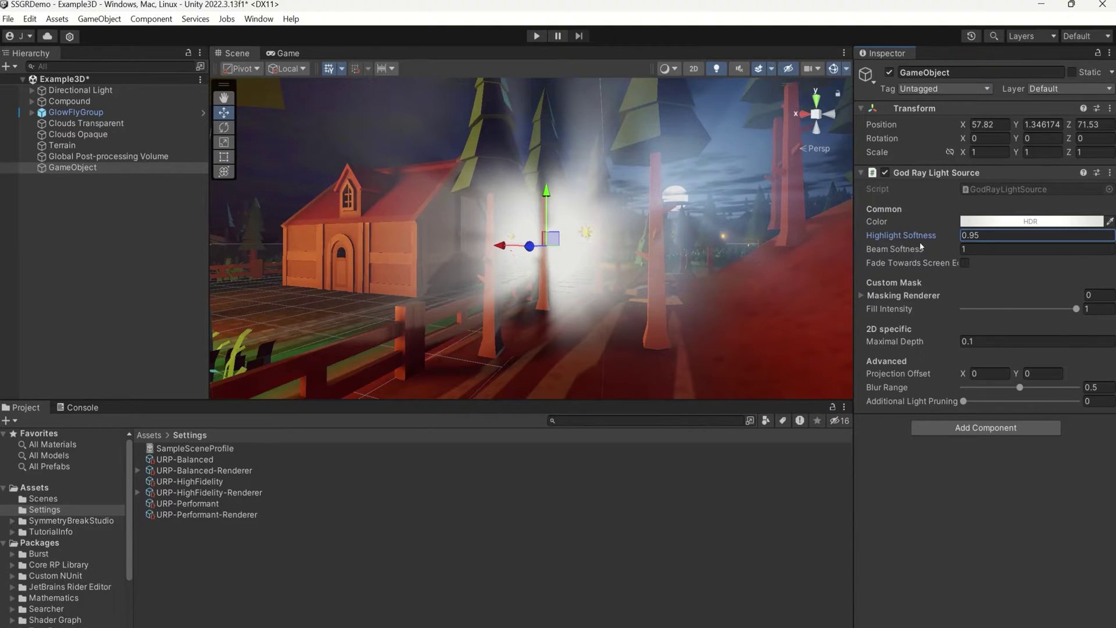
{"action": "left_click_drag", "start_coordinate": [921, 243], "coordinate": [922, 243]}
{"action": "left_click_drag", "start_coordinate": [922, 247], "coordinate": [863, 259]}
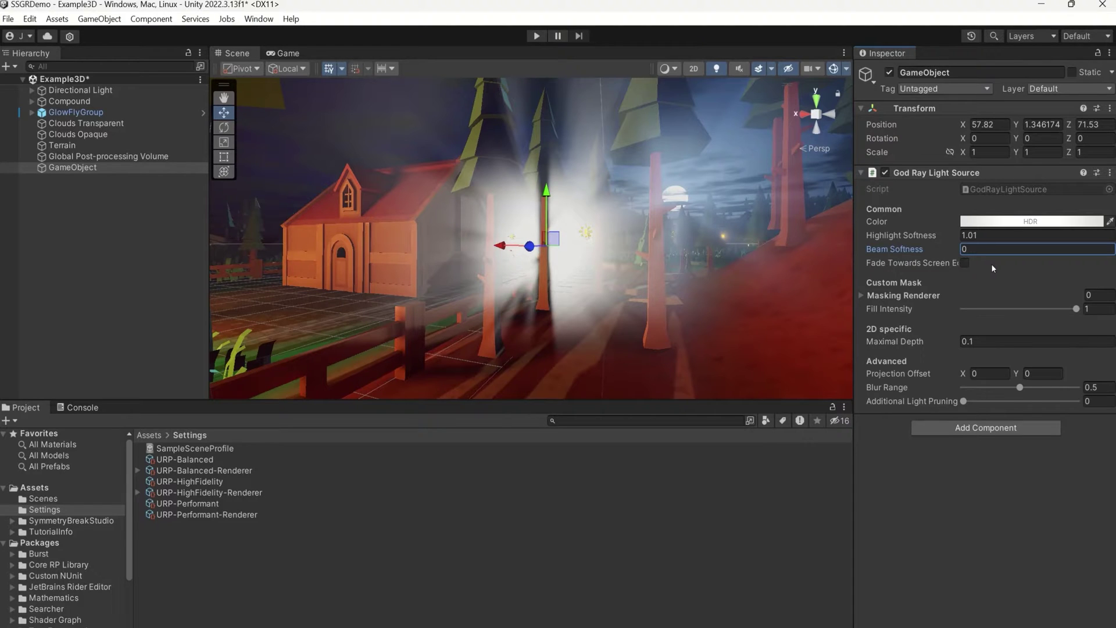
Compare Fade Towards Screen Edges on and off from several view angles, then set Blur Range to 1
{"action": "left_click", "coordinate": [965, 262]}
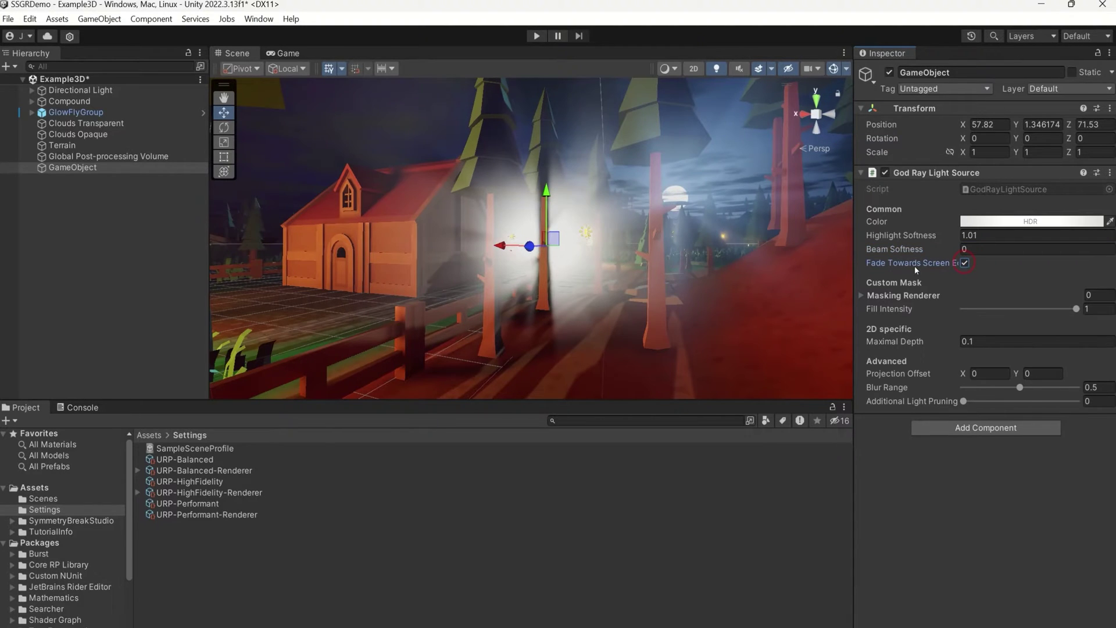
{"action": "mouse_move", "coordinate": [764, 284]}
{"action": "right_mouse_down"}
{"action": "mouse_move", "coordinate": [791, 230]}
{"action": "mouse_move", "coordinate": [758, 183]}
{"action": "mouse_move", "coordinate": [765, 285]}
{"action": "right_mouse_up"}
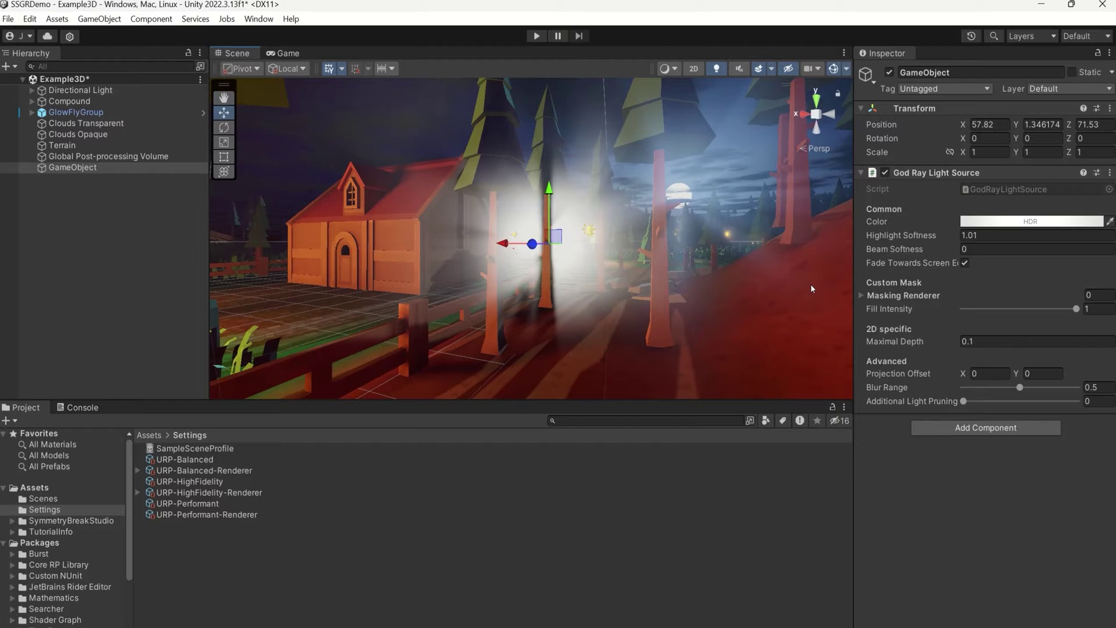
{"action": "left_click", "coordinate": [965, 263]}
{"action": "mouse_move", "coordinate": [806, 237]}
{"action": "right_mouse_down"}
{"action": "mouse_move", "coordinate": [807, 105]}
{"action": "mouse_move", "coordinate": [805, 235]}
{"action": "right_mouse_up"}
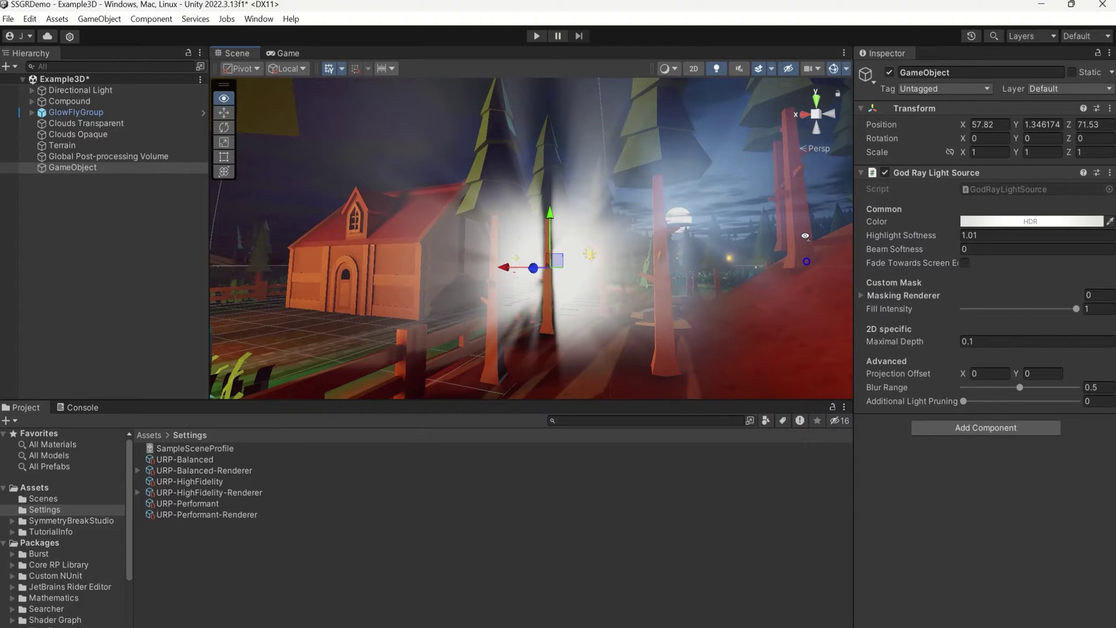
{"action": "right_click_drag", "start_coordinate": [805, 236], "coordinate": [805, 244]}
{"action": "left_click", "coordinate": [965, 263]}
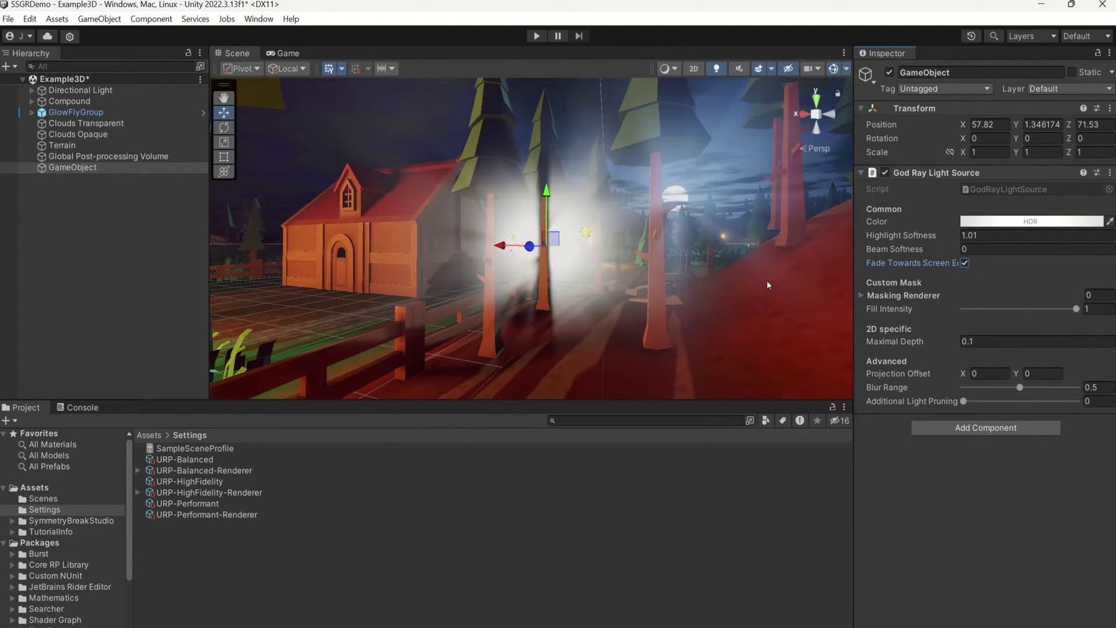
{"action": "mouse_move", "coordinate": [767, 285]}
{"action": "right_mouse_down"}
{"action": "mouse_move", "coordinate": [762, 175]}
{"action": "mouse_move", "coordinate": [762, 282]}
{"action": "right_mouse_up"}
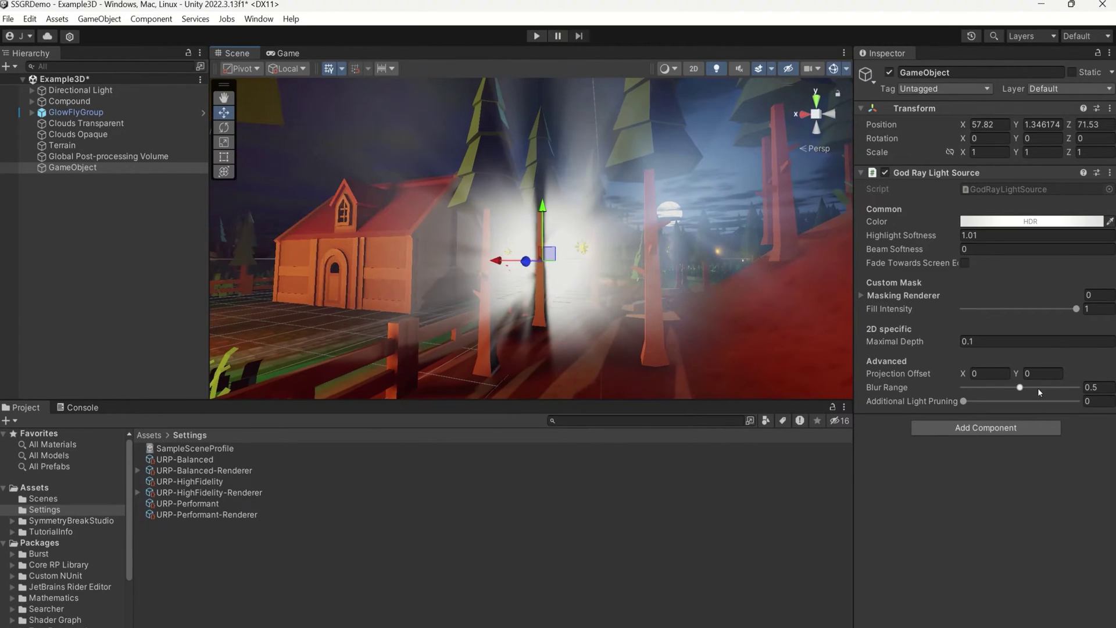
{"action": "left_click_drag", "start_coordinate": [1020, 388], "coordinate": [1085, 386]}
{"action": "right_click_drag", "start_coordinate": [526, 229], "coordinate": [557, 227]}
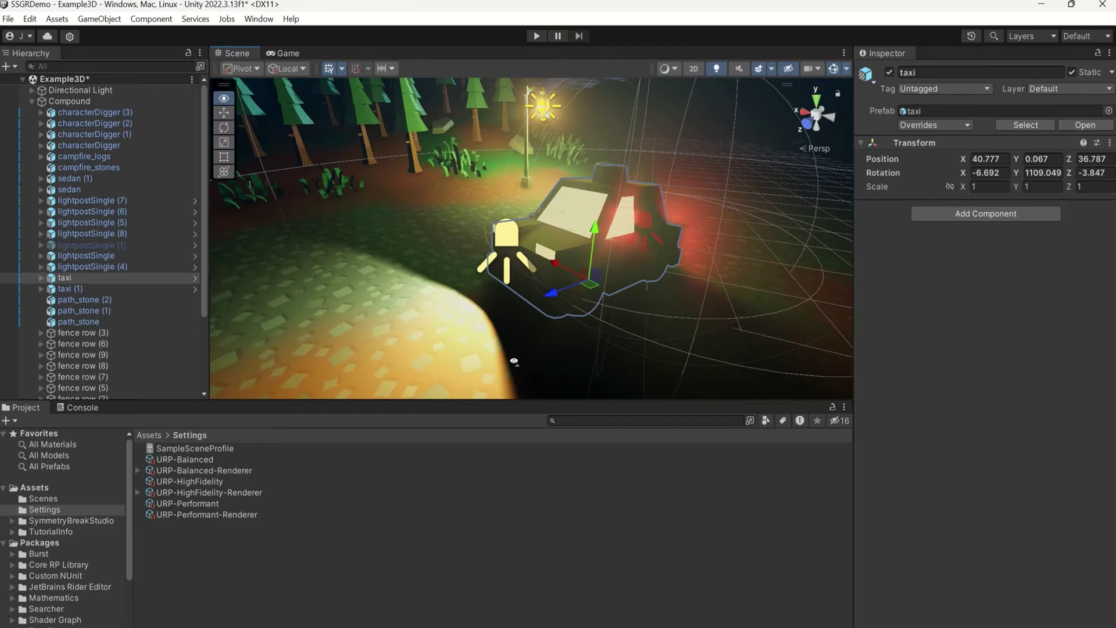
Pull the Scene view back to frame the taxi under the lamppost
{"action": "right_click_drag", "start_coordinate": [514, 360], "coordinate": [507, 357]}
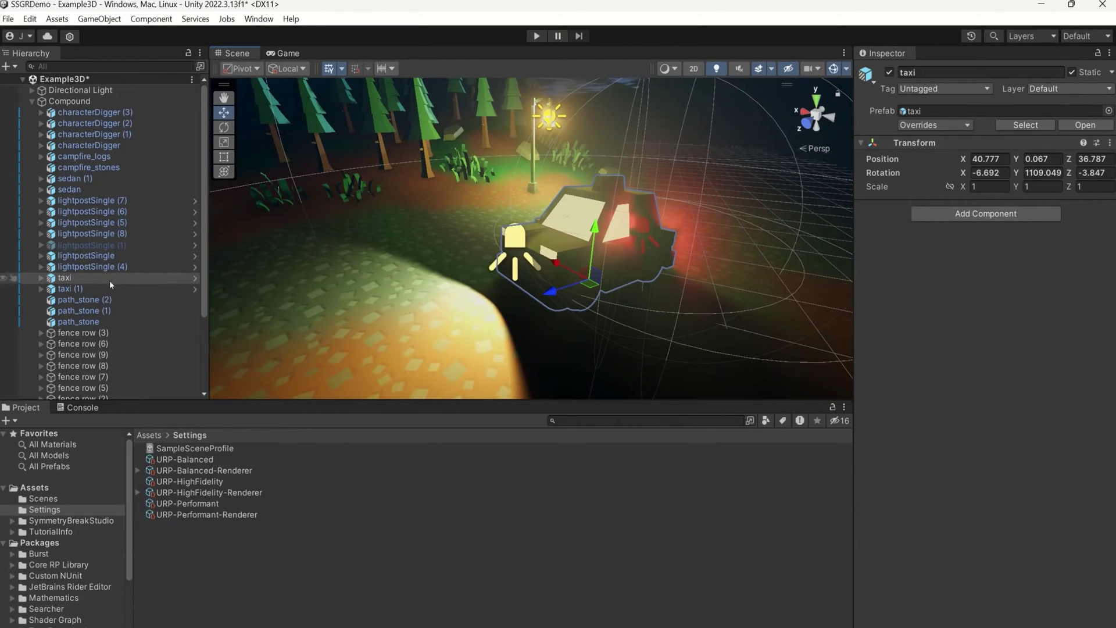
Expand the taxi, frame its HeadLight Source cube, then bring up the taxi's add-child options
{"action": "left_click", "coordinate": [42, 279]}
{"action": "double_click", "coordinate": [101, 311]}
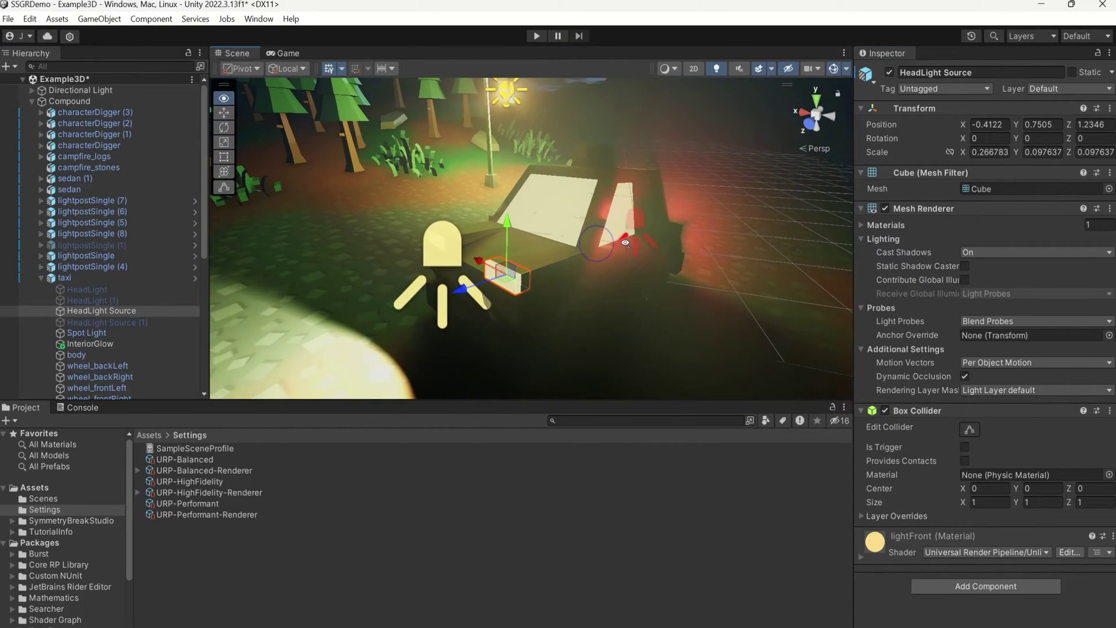
{"action": "right_click_drag", "start_coordinate": [576, 269], "coordinate": [576, 269]}
{"action": "key", "text": "s"}
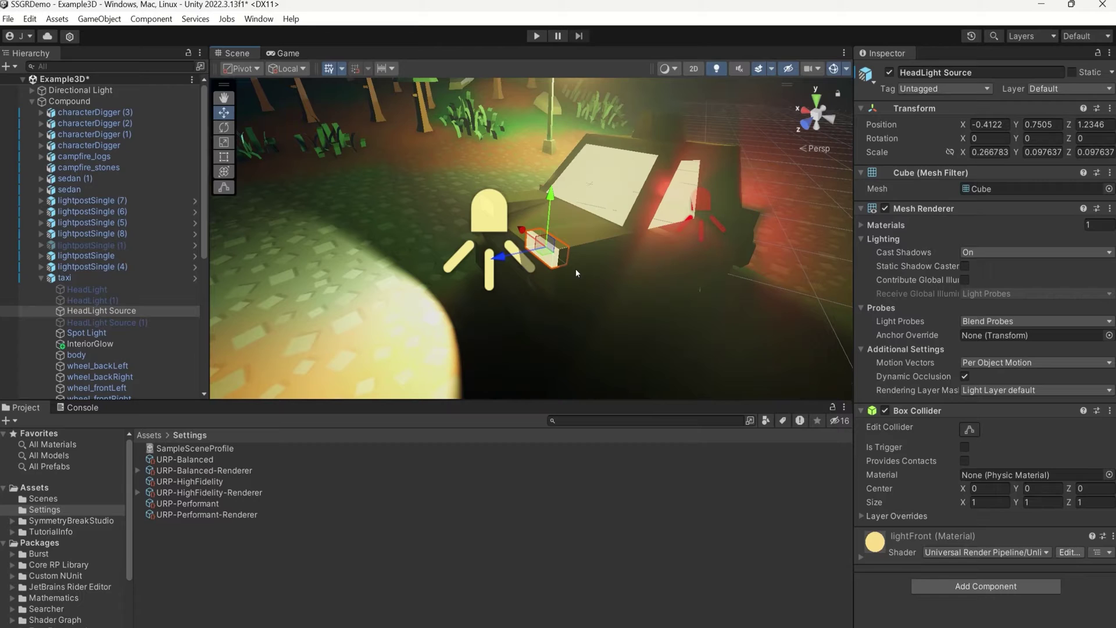
{"action": "left_click", "coordinate": [149, 278]}
{"action": "right_click", "coordinate": [149, 278]}
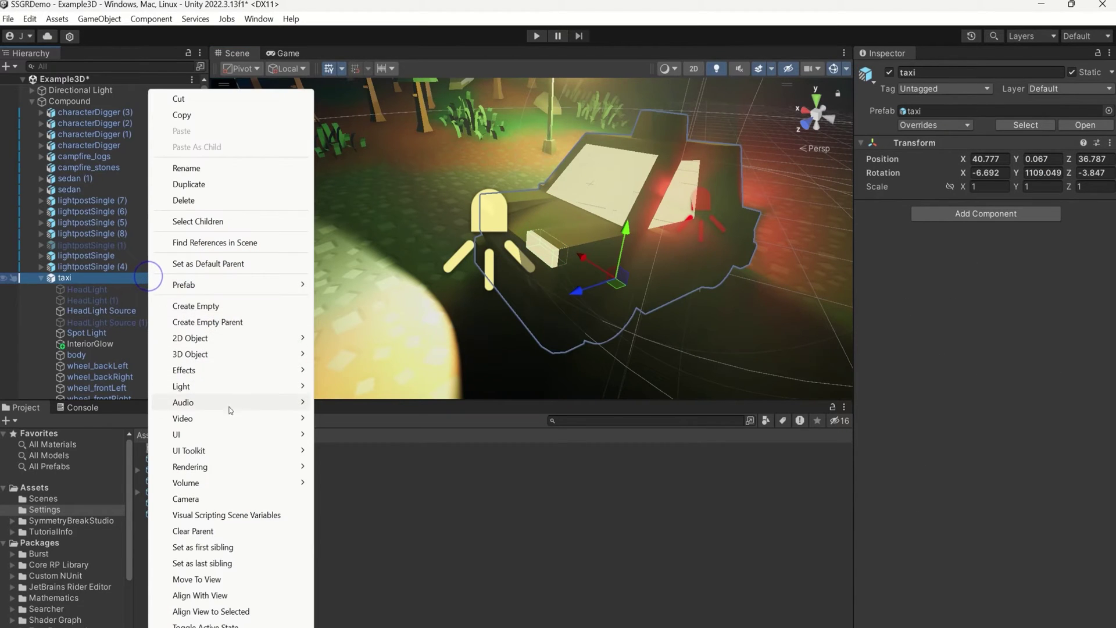
Create an empty child under the taxi and give it a God Ray Light Source
{"action": "left_click", "coordinate": [221, 305]}
{"action": "left_click", "coordinate": [111, 383]}
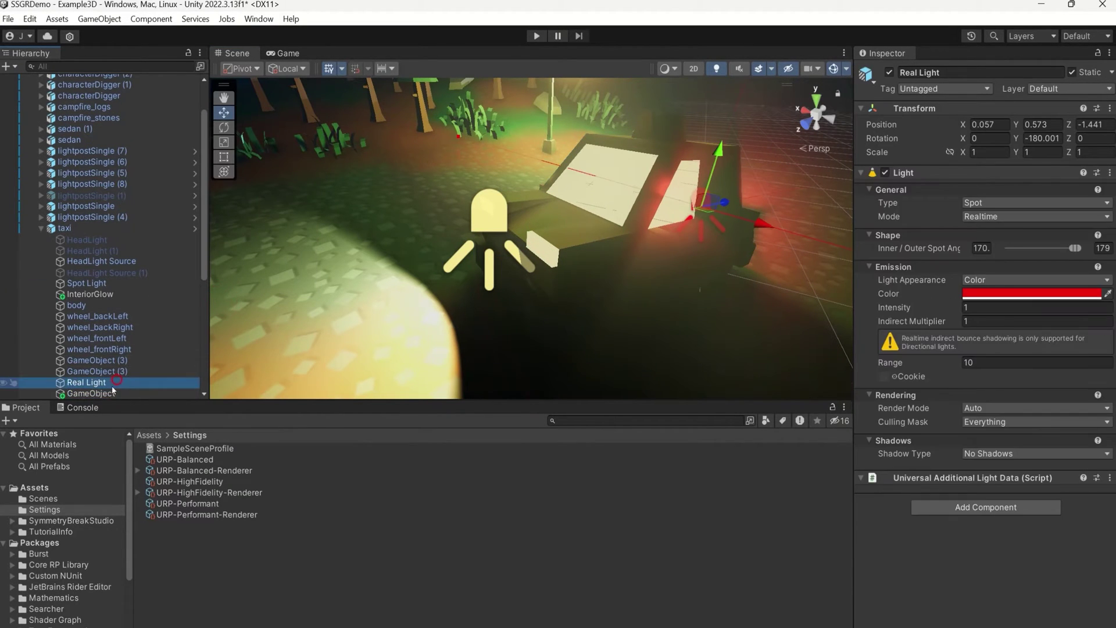
{"action": "left_click", "coordinate": [108, 392]}
{"action": "left_click", "coordinate": [986, 179]}
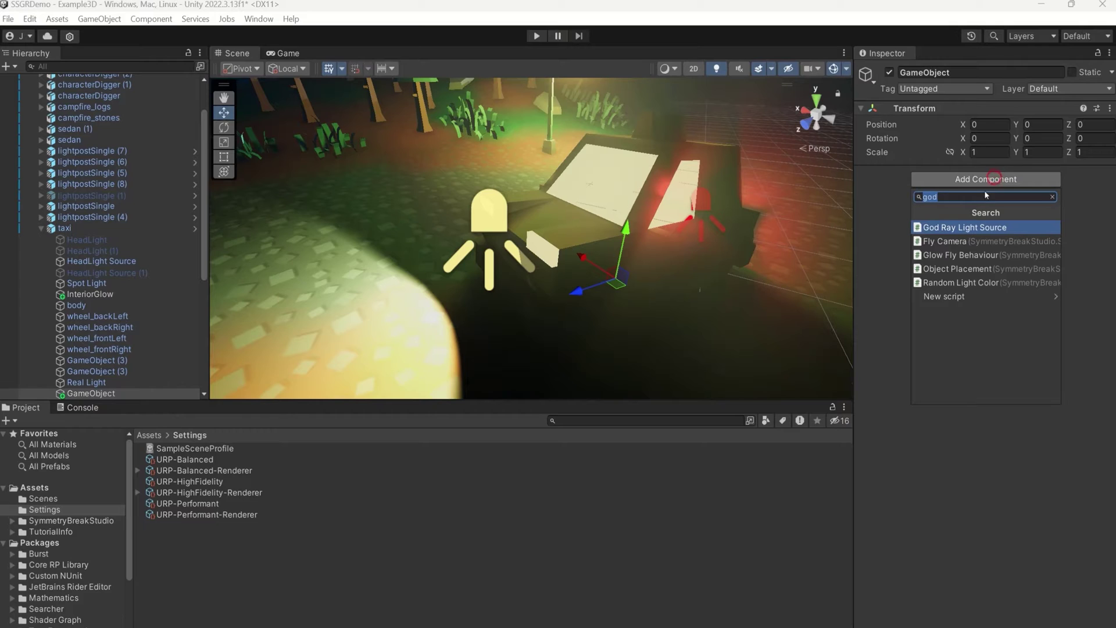
{"action": "left_click", "coordinate": [972, 223]}
Raise it toward the headlight and assign HeadLight Source as its Masking Renderer
{"action": "left_click_drag", "start_coordinate": [622, 273], "coordinate": [599, 223]}
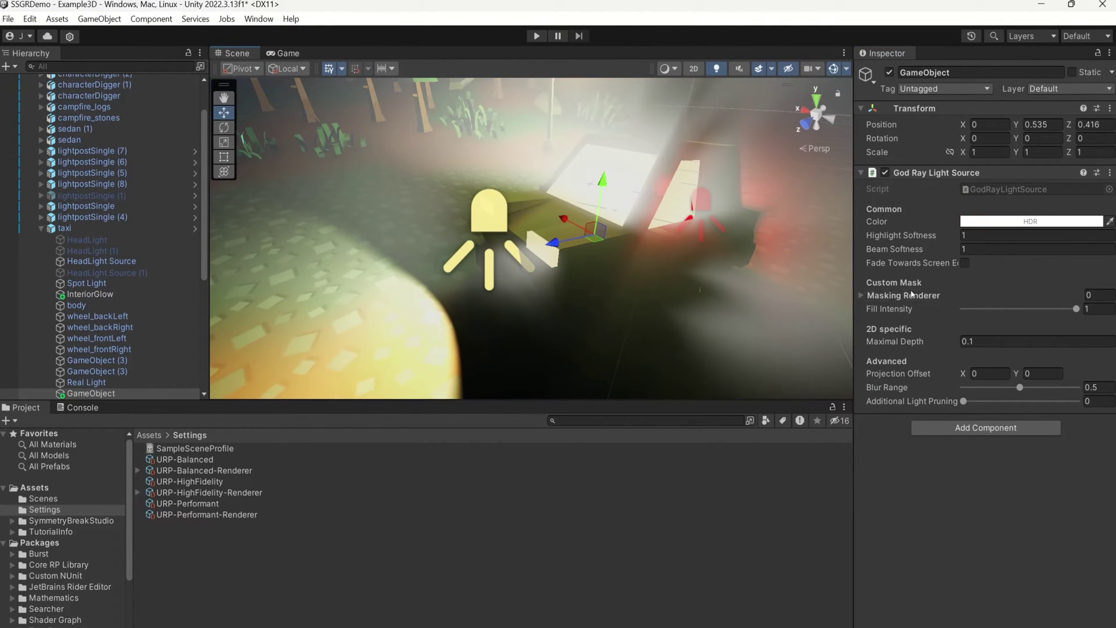
{"action": "mouse_move", "coordinate": [98, 261]}
{"action": "left_mouse_down"}
{"action": "mouse_move", "coordinate": [529, 256]}
{"action": "mouse_move", "coordinate": [913, 296]}
{"action": "mouse_move", "coordinate": [856, 294]}
{"action": "left_mouse_up"}
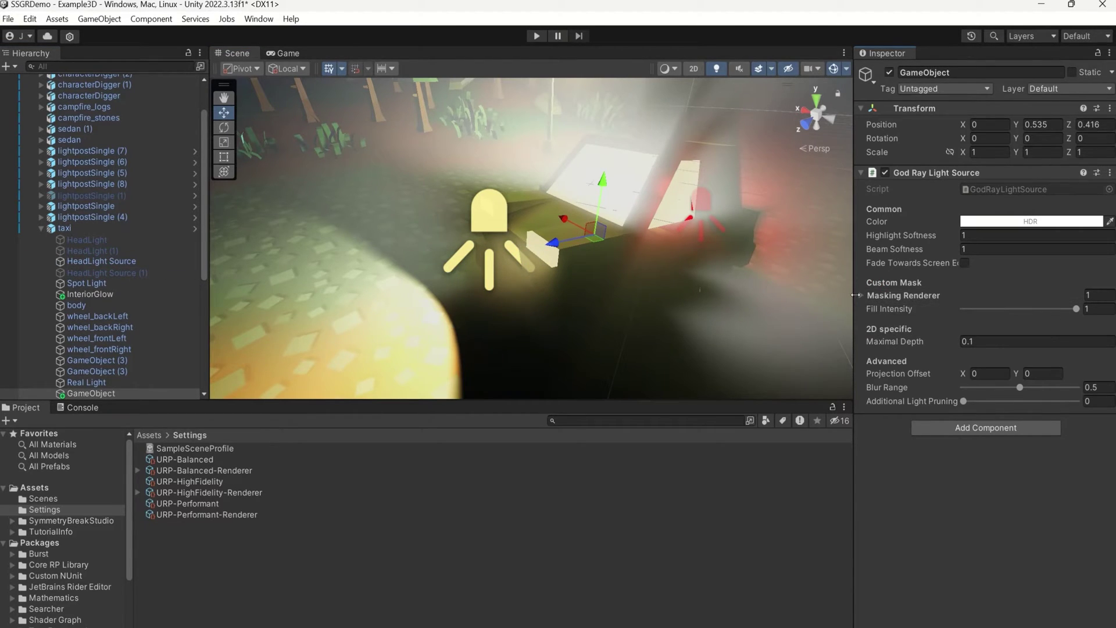
{"action": "left_click", "coordinate": [857, 295]}
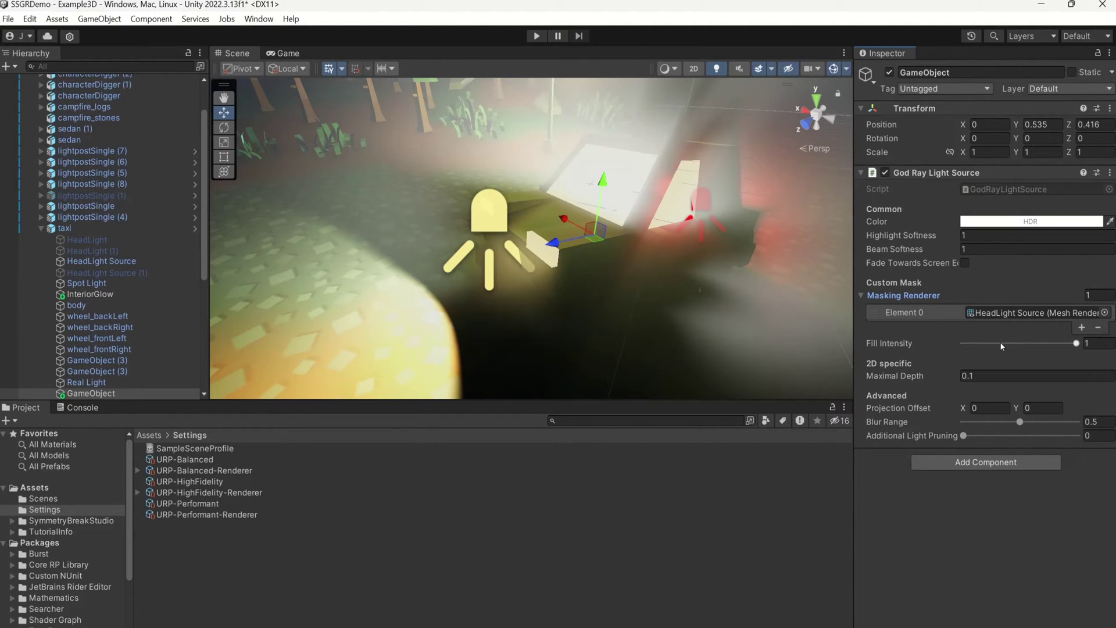
Set Fill Intensity to 0 and brighten the headlight god-ray colour
{"action": "left_click_drag", "start_coordinate": [1002, 345], "coordinate": [936, 340]}
{"action": "right_click_drag", "start_coordinate": [702, 325], "coordinate": [502, 299]}
{"action": "left_click_drag", "start_coordinate": [537, 238], "coordinate": [509, 237]}
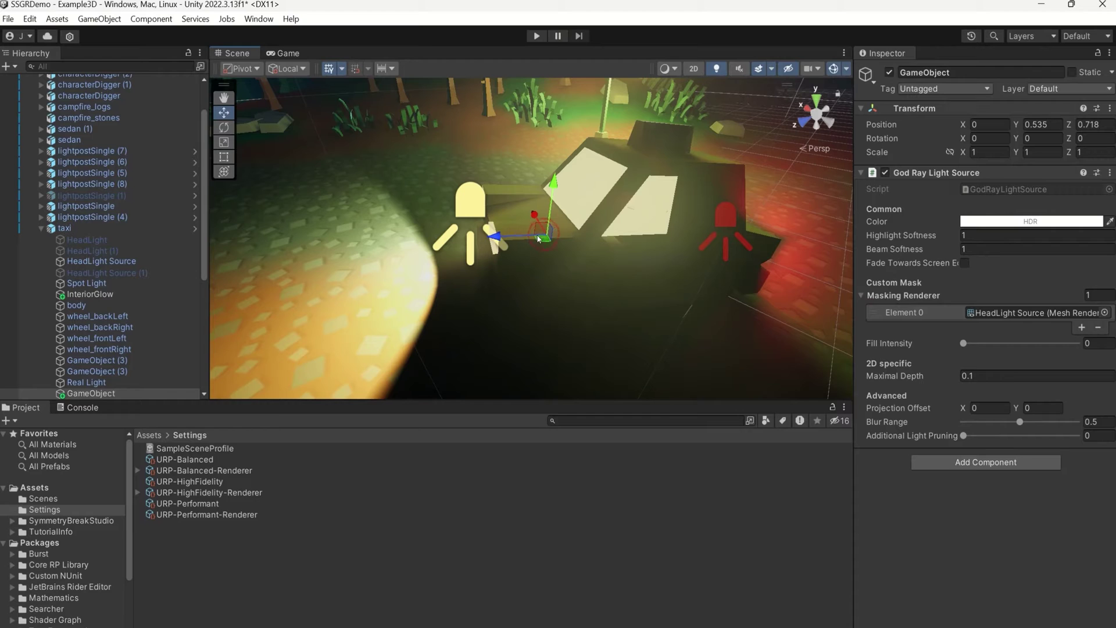
{"action": "left_click", "coordinate": [988, 222]}
{"action": "mouse_move", "coordinate": [1039, 492]}
{"action": "left_mouse_down"}
{"action": "mouse_move", "coordinate": [1062, 491]}
{"action": "mouse_move", "coordinate": [1049, 491]}
{"action": "left_mouse_up"}
{"action": "left_click_drag", "start_coordinate": [532, 227], "coordinate": [494, 325], "text": "alt"}
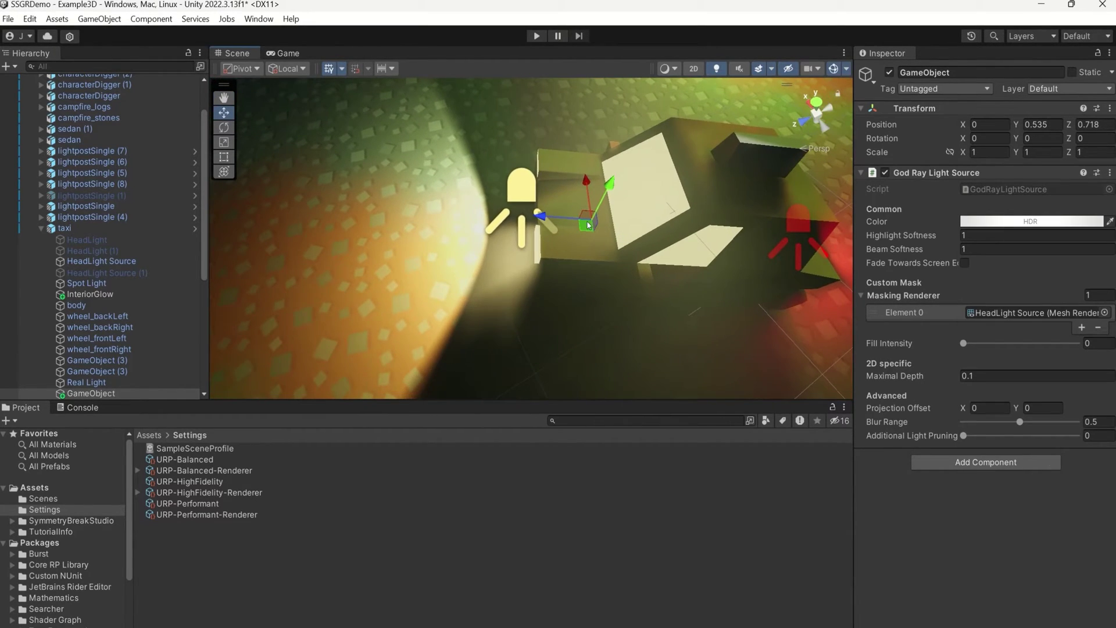
Place the light source on the headlight (Y 0.718, X -0.42) and set Blur Range to 0.635
{"action": "left_click_drag", "start_coordinate": [588, 226], "coordinate": [614, 132]}
{"action": "left_click_drag", "start_coordinate": [578, 151], "coordinate": [604, 254], "text": "alt"}
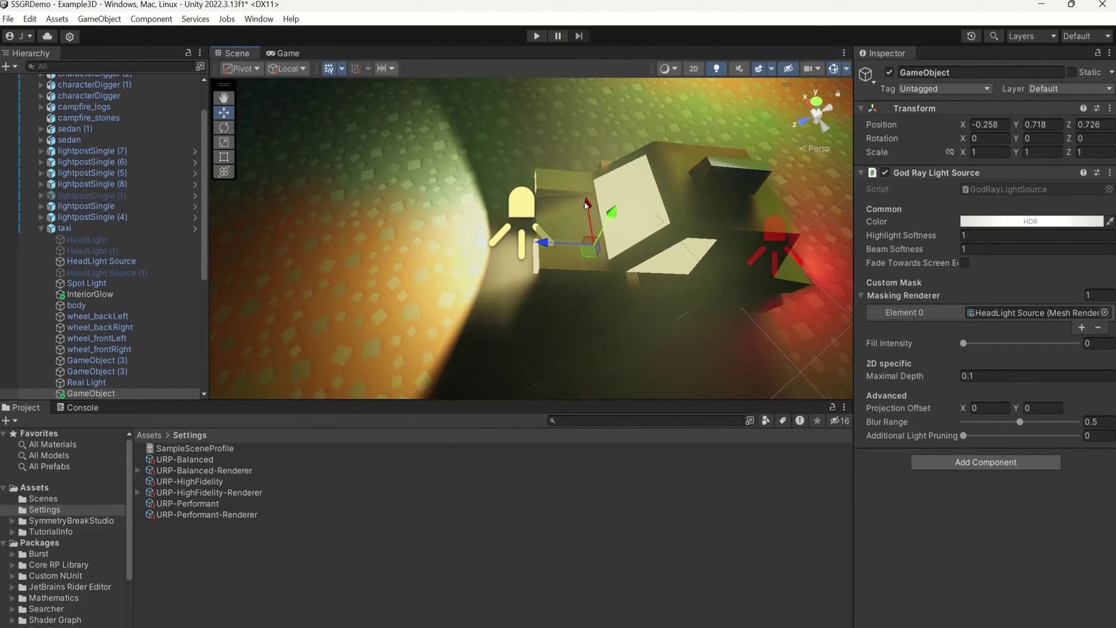
{"action": "left_click_drag", "start_coordinate": [587, 205], "coordinate": [590, 221]}
{"action": "left_click_drag", "start_coordinate": [1020, 422], "coordinate": [1040, 425]}
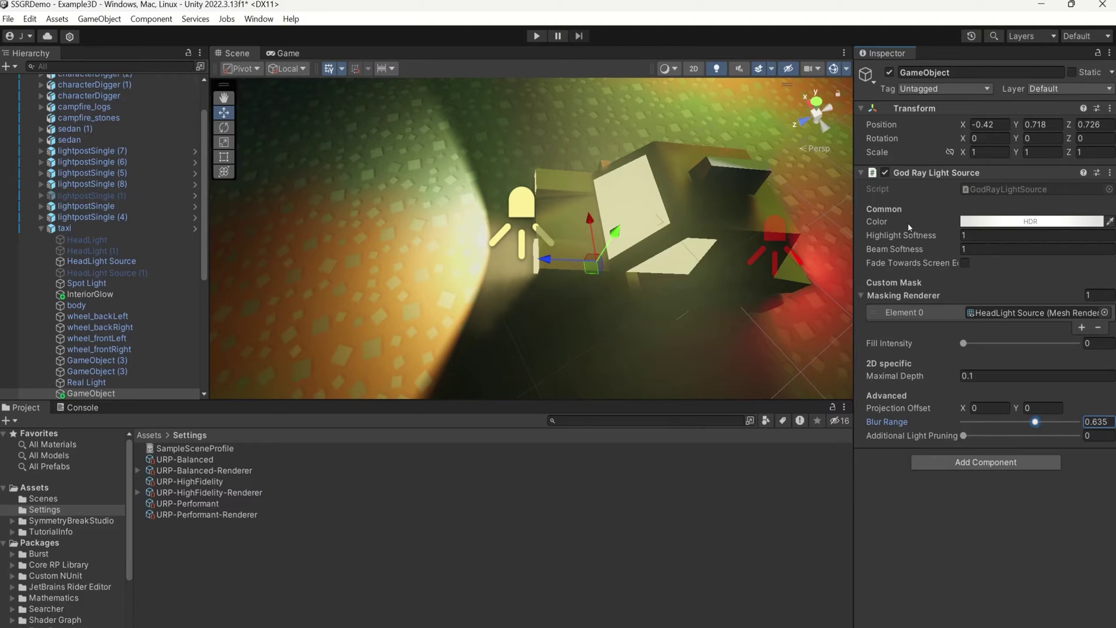
Boost the ray colour intensity to 5.4, then select the light source together with HeadLight Source
{"action": "left_click", "coordinate": [963, 222]}
{"action": "left_click_drag", "start_coordinate": [1051, 494], "coordinate": [1057, 494]}
{"action": "left_click", "coordinate": [1106, 210]}
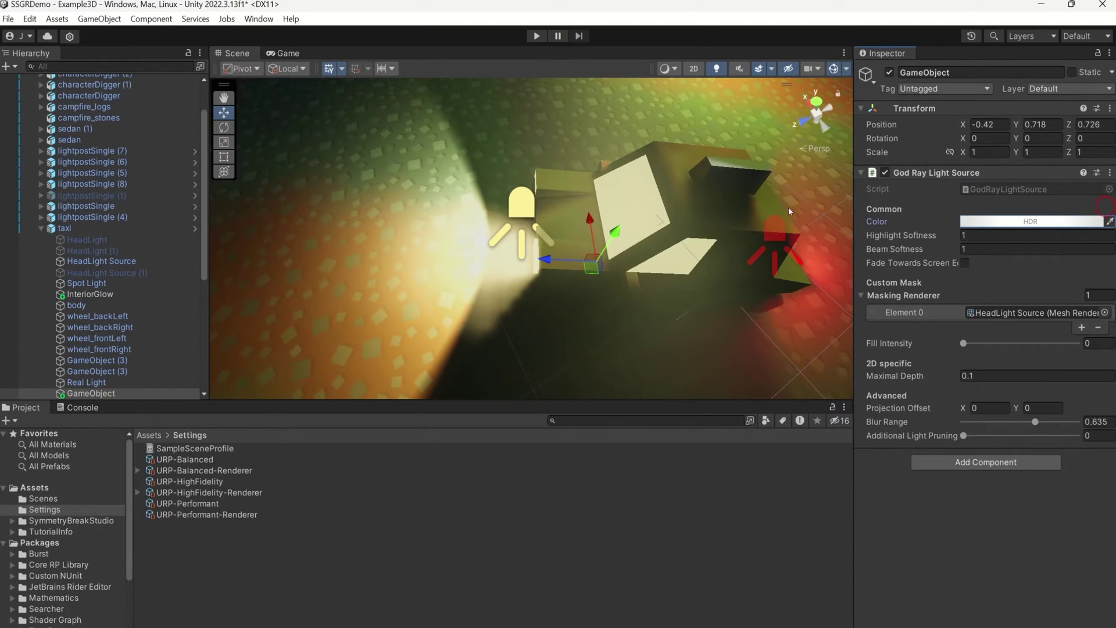
{"action": "left_click", "coordinate": [129, 391]}
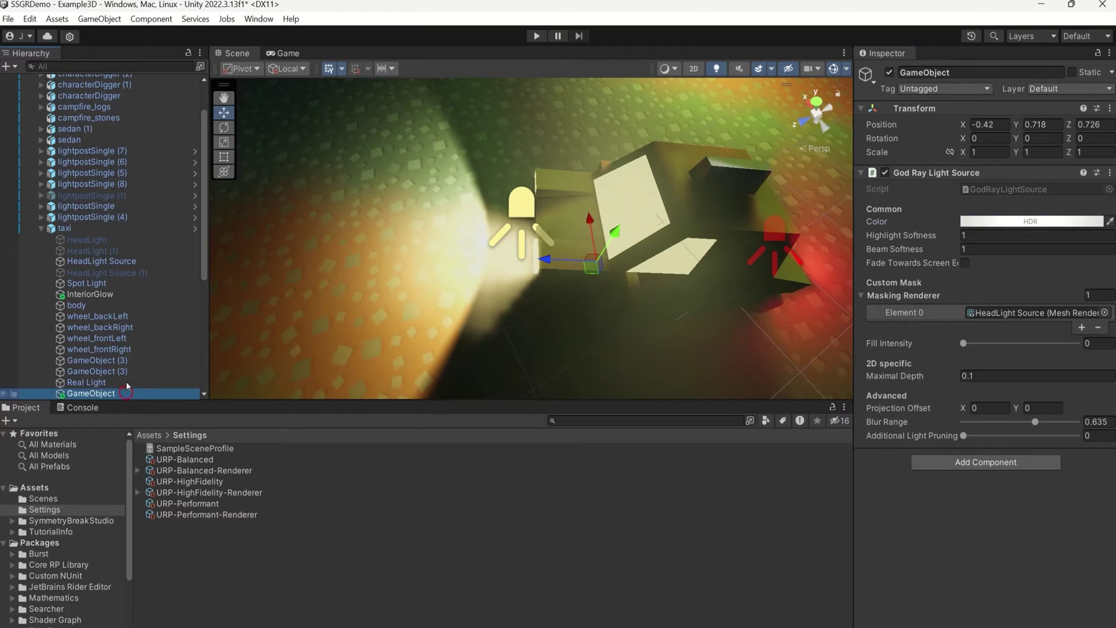
{"action": "left_click", "coordinate": [131, 263], "text": "ctrl"}
Duplicate the light source and headlight mesh, then view the Example2D moonlit forest scene
{"action": "key", "text": "ctrl+d"}
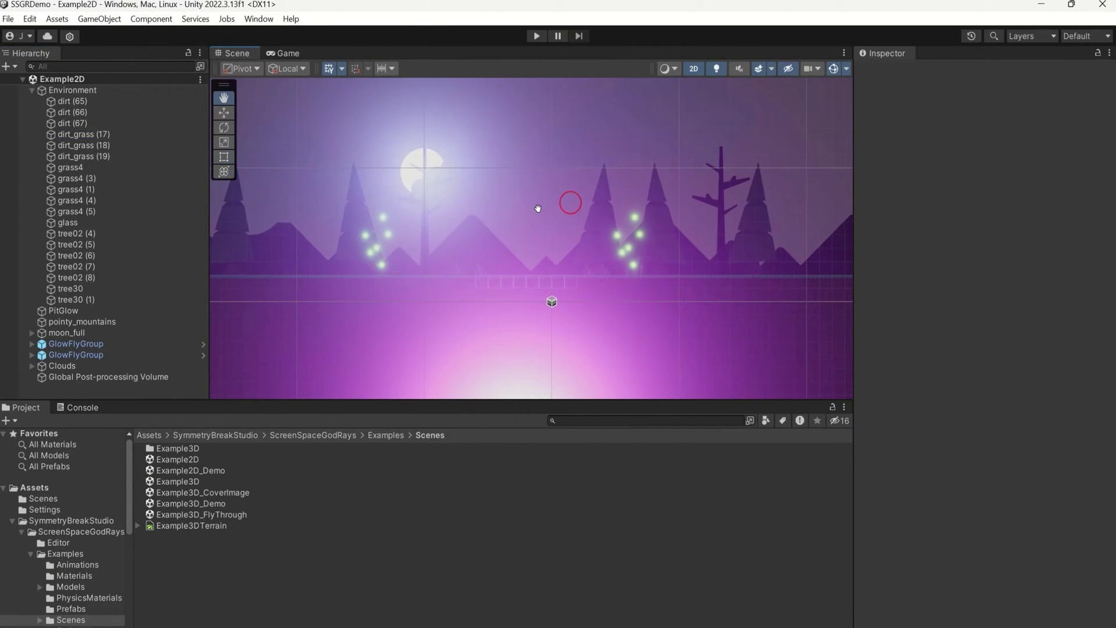
{"action": "left_click_drag", "start_coordinate": [537, 209], "coordinate": [524, 192]}
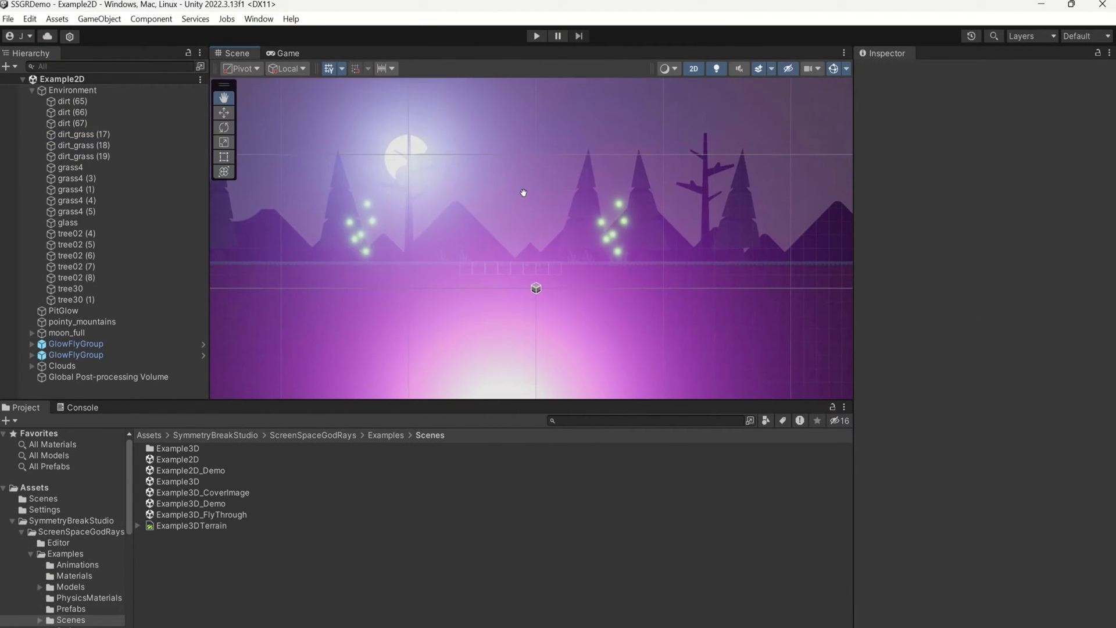
{"action": "left_click", "coordinate": [27, 552]}
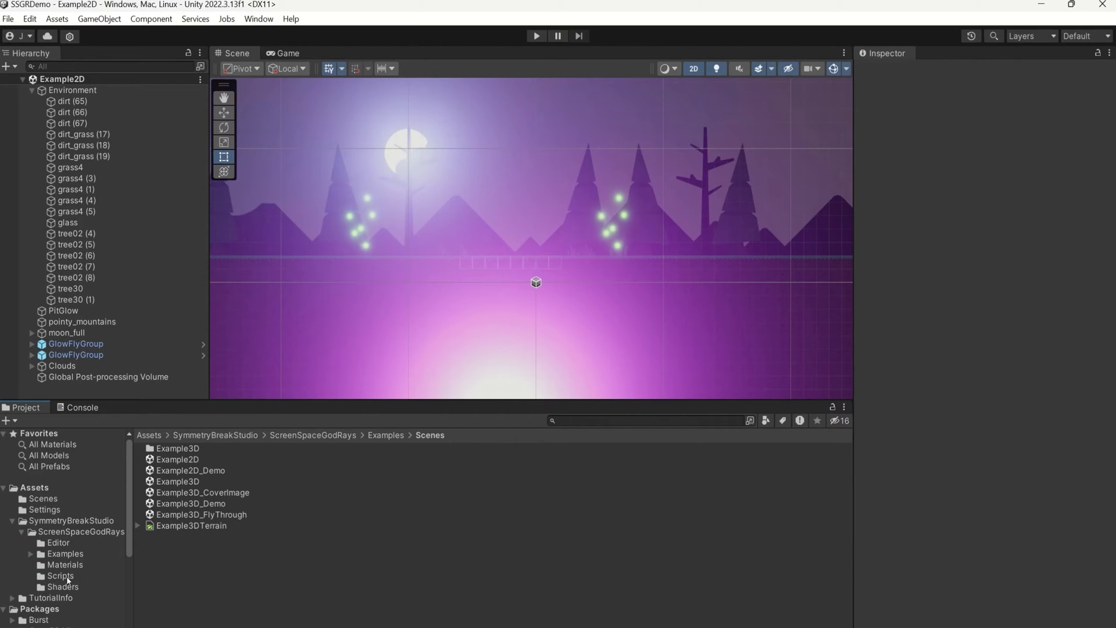
Open the URP-HighFidelity-Renderer again from Project Settings > Graphics
{"action": "left_click", "coordinate": [30, 21]}
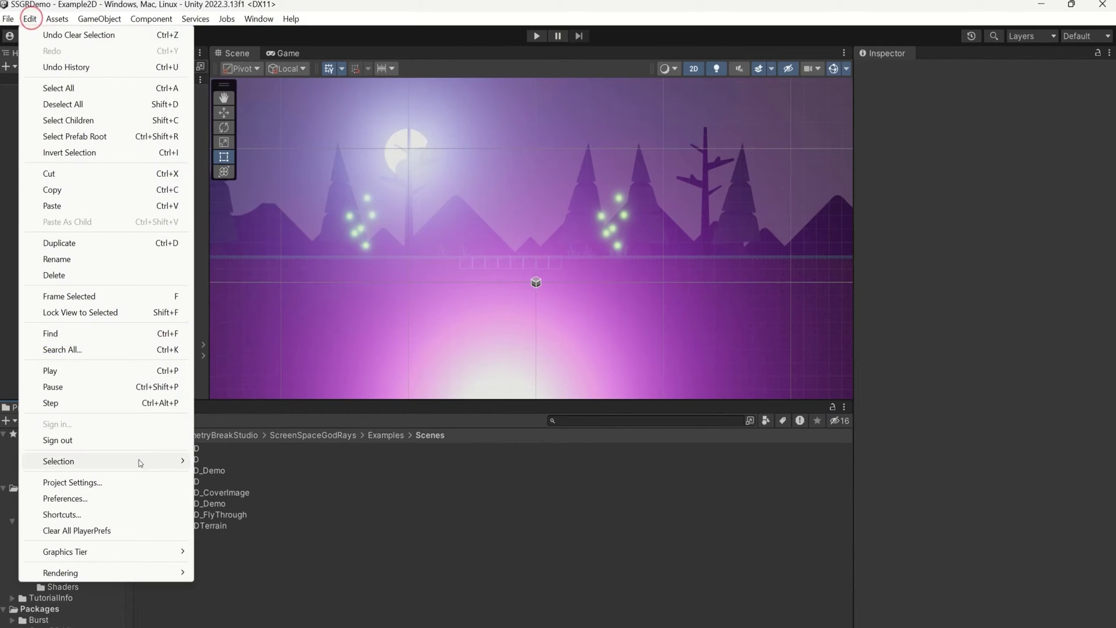
{"action": "left_click", "coordinate": [84, 478]}
{"action": "double_click", "coordinate": [568, 118]}
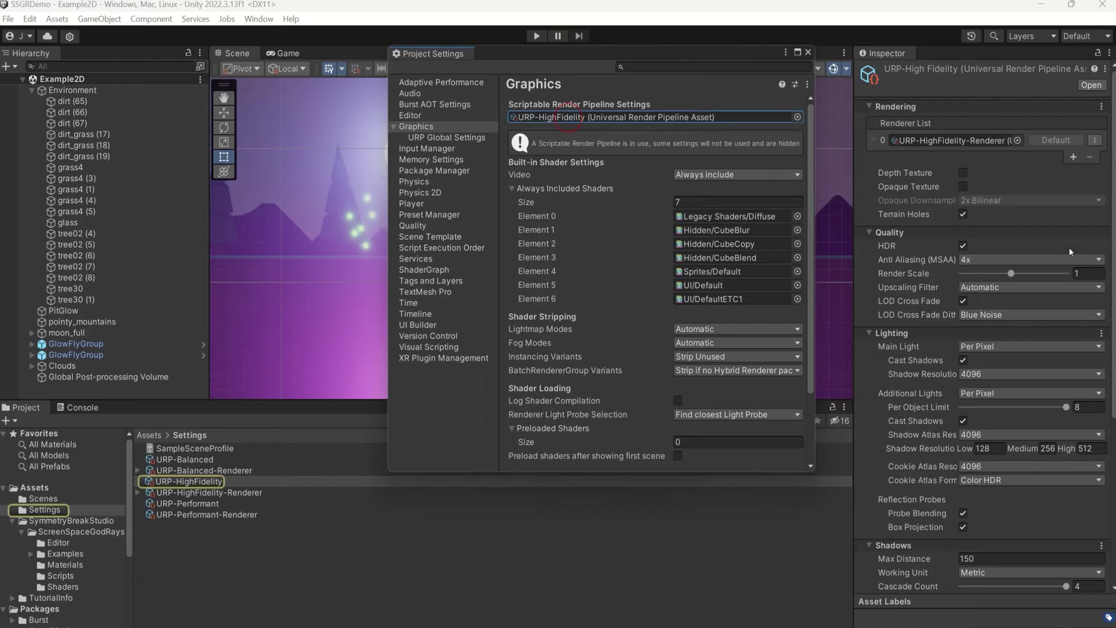
{"action": "double_click", "coordinate": [979, 140]}
{"action": "left_click", "coordinate": [809, 54]}
Set the god-ray feature up for 2D, frame the moon, and select the first GlowFlyGroup
{"action": "scroll", "coordinate": [1037, 362], "scroll_direction": "down", "scroll_amount": 5}
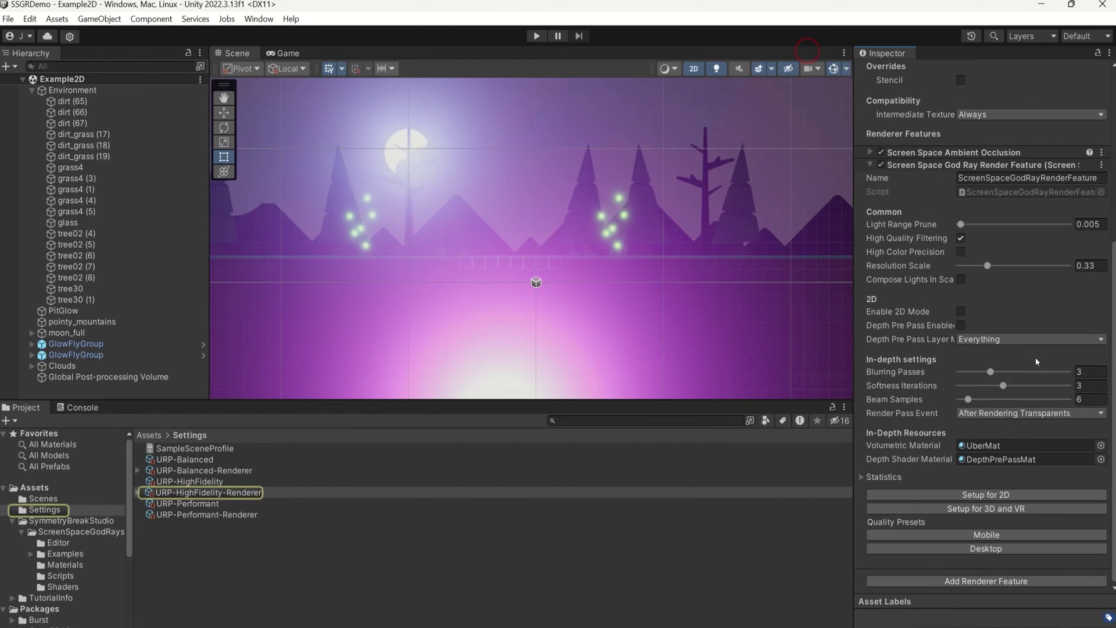
{"action": "left_click", "coordinate": [1014, 494]}
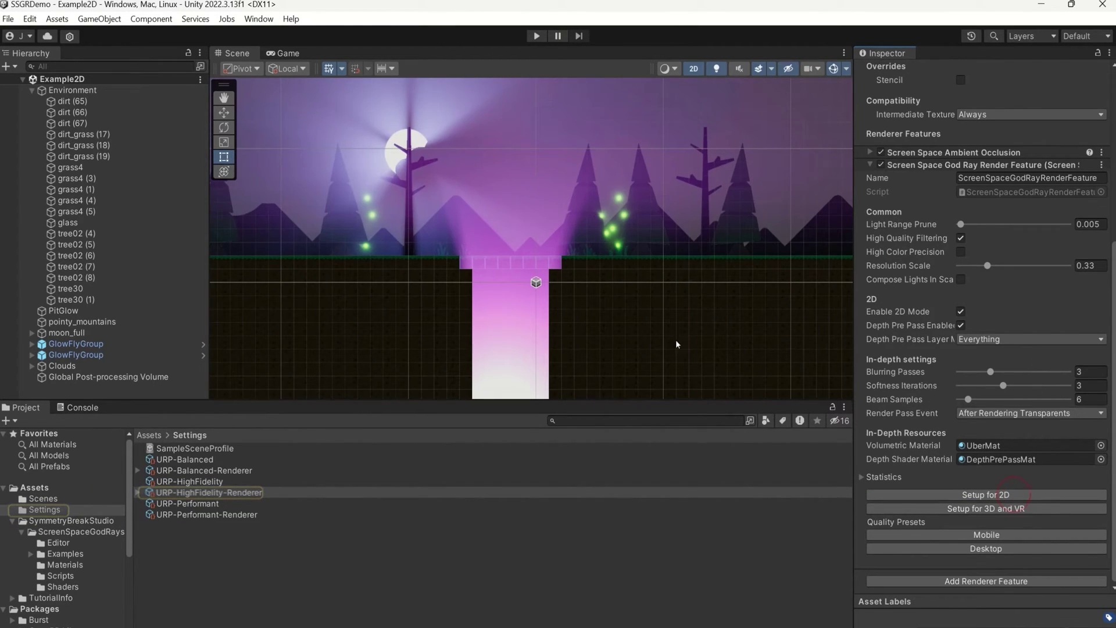
{"action": "scroll", "coordinate": [553, 184], "scroll_direction": "up", "scroll_amount": 5}
{"action": "middle_click_drag", "start_coordinate": [553, 183], "coordinate": [588, 254]}
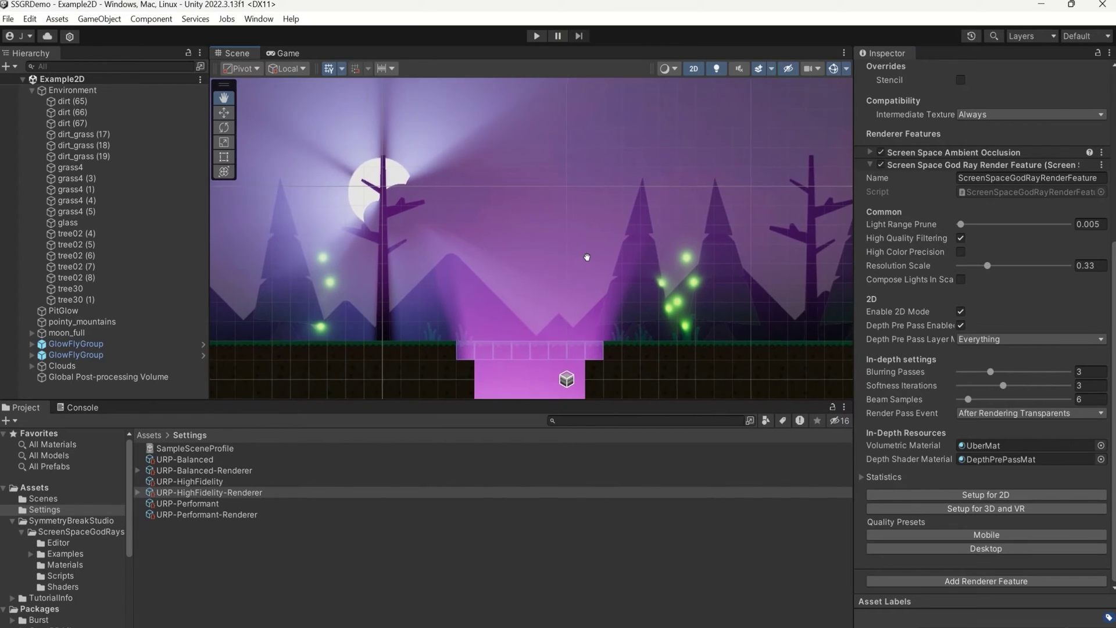
{"action": "left_click", "coordinate": [79, 344]}
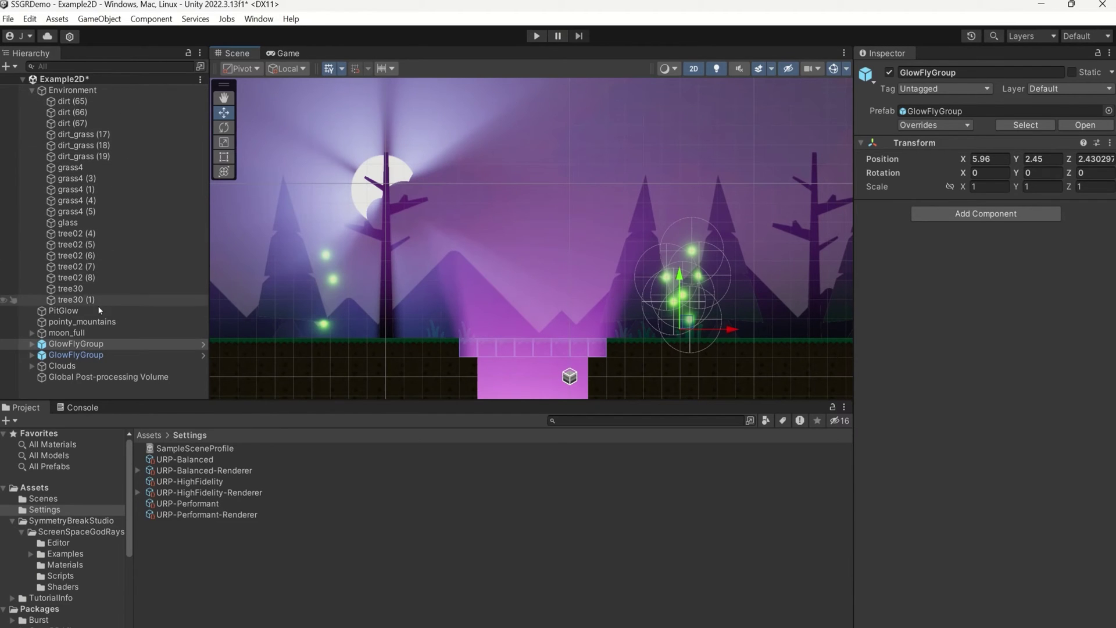
Lower moon_full in the sky; set GameObject (2)'s god rays to Maximal Depth 153.14, Blur Range 0.977
{"action": "left_click", "coordinate": [82, 334]}
{"action": "left_click_drag", "start_coordinate": [395, 187], "coordinate": [397, 220]}
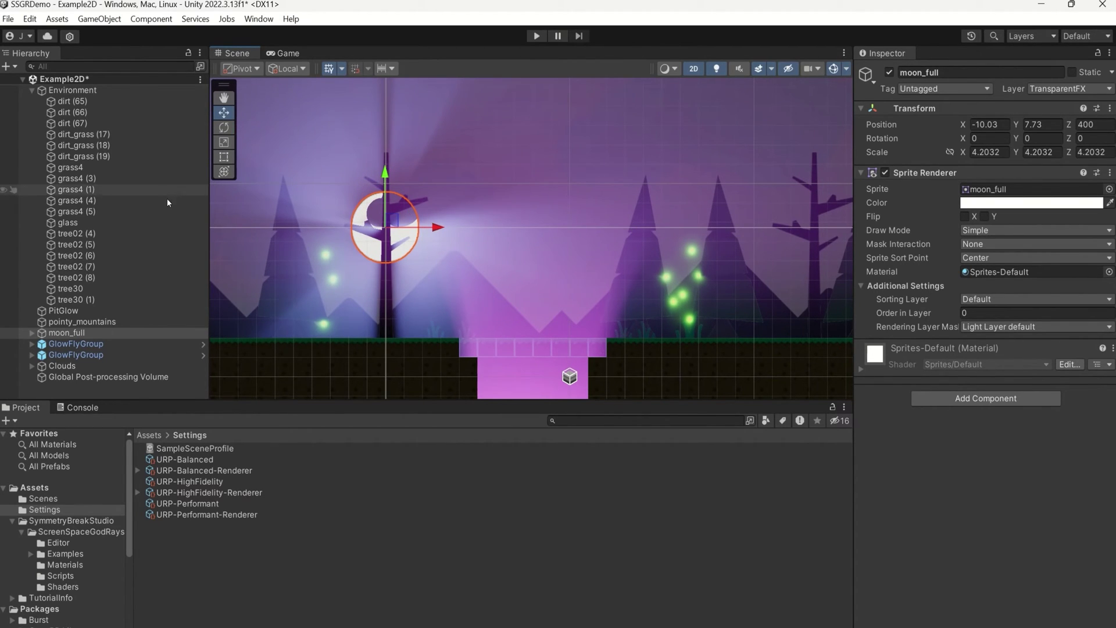
{"action": "left_click", "coordinate": [64, 344]}
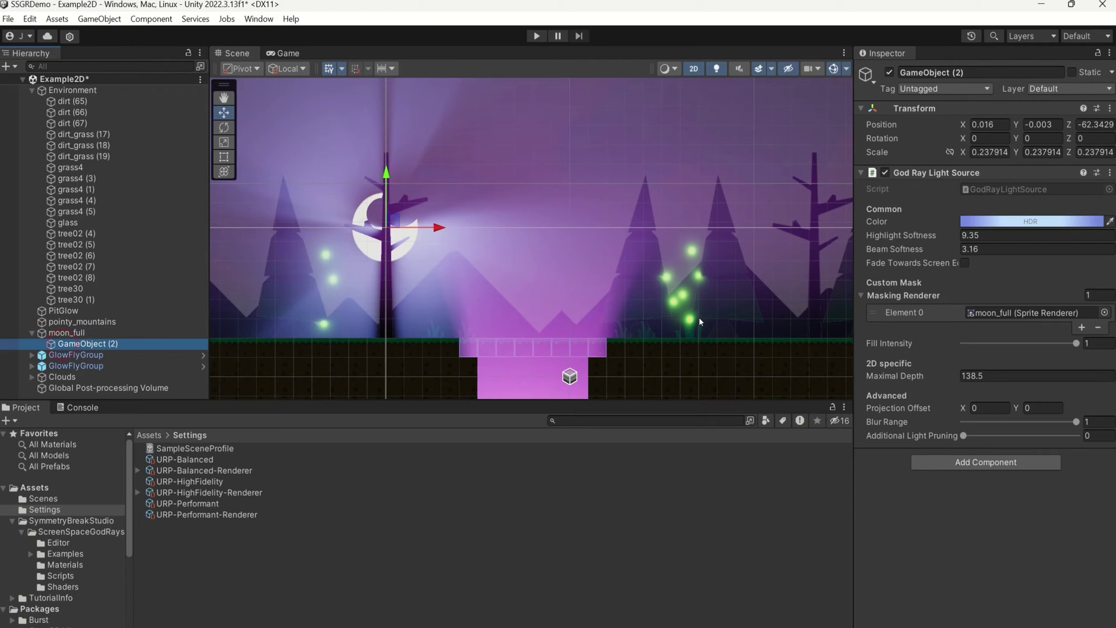
{"action": "left_click_drag", "start_coordinate": [939, 377], "coordinate": [890, 378]}
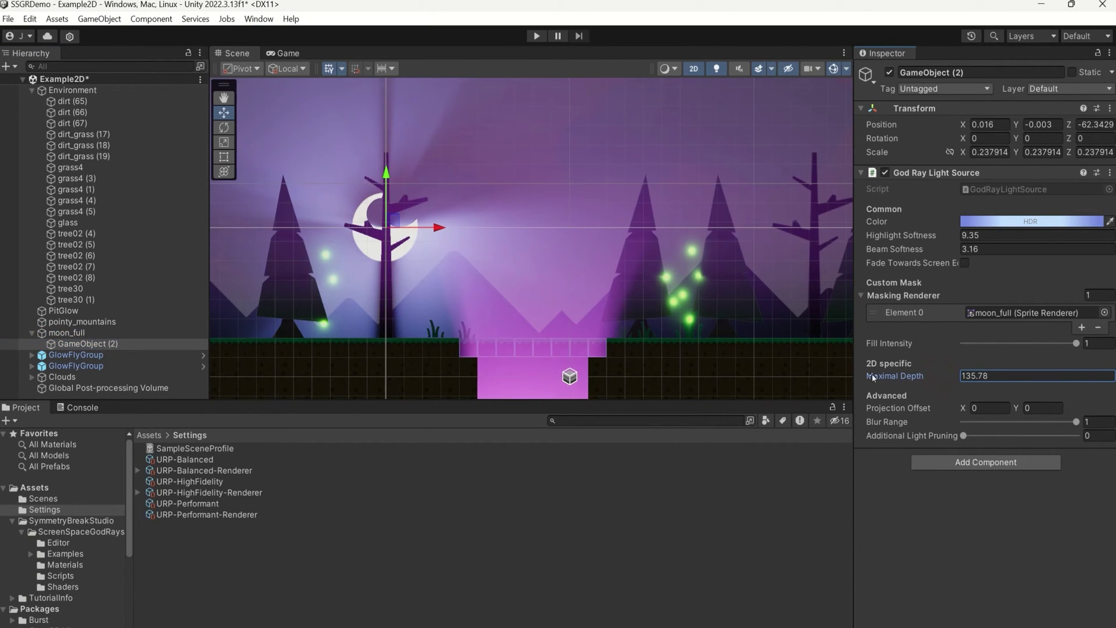
{"action": "left_click_drag", "start_coordinate": [753, 377], "coordinate": [278, 299]}
{"action": "left_click_drag", "start_coordinate": [172, 285], "coordinate": [496, 266]}
{"action": "left_click_drag", "start_coordinate": [899, 275], "coordinate": [778, 357]}
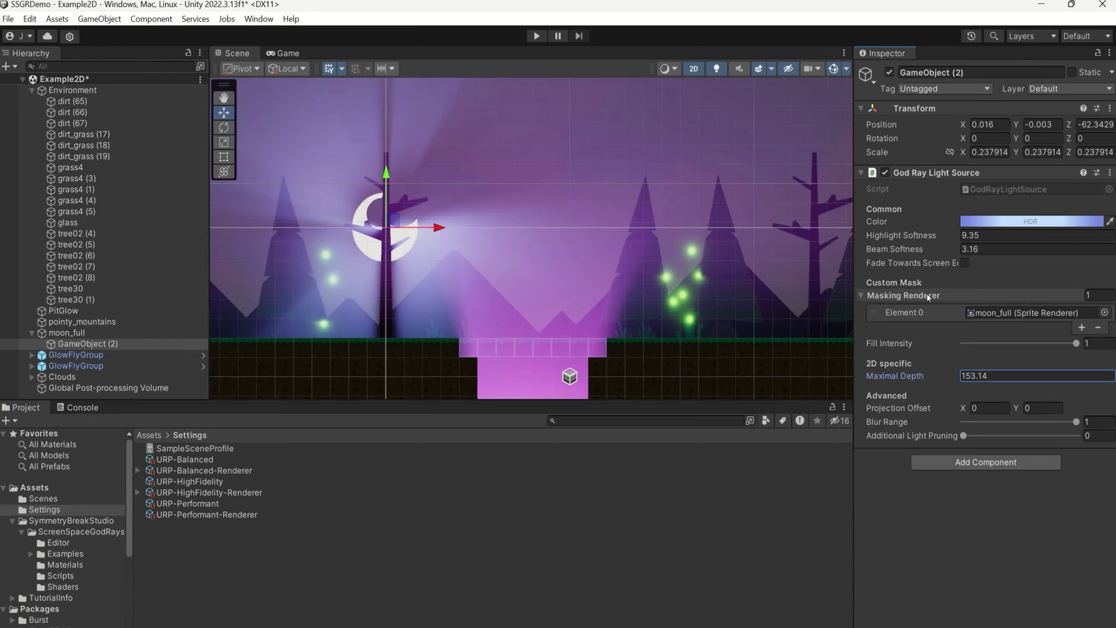
{"action": "left_click_drag", "start_coordinate": [943, 422], "coordinate": [660, 167]}
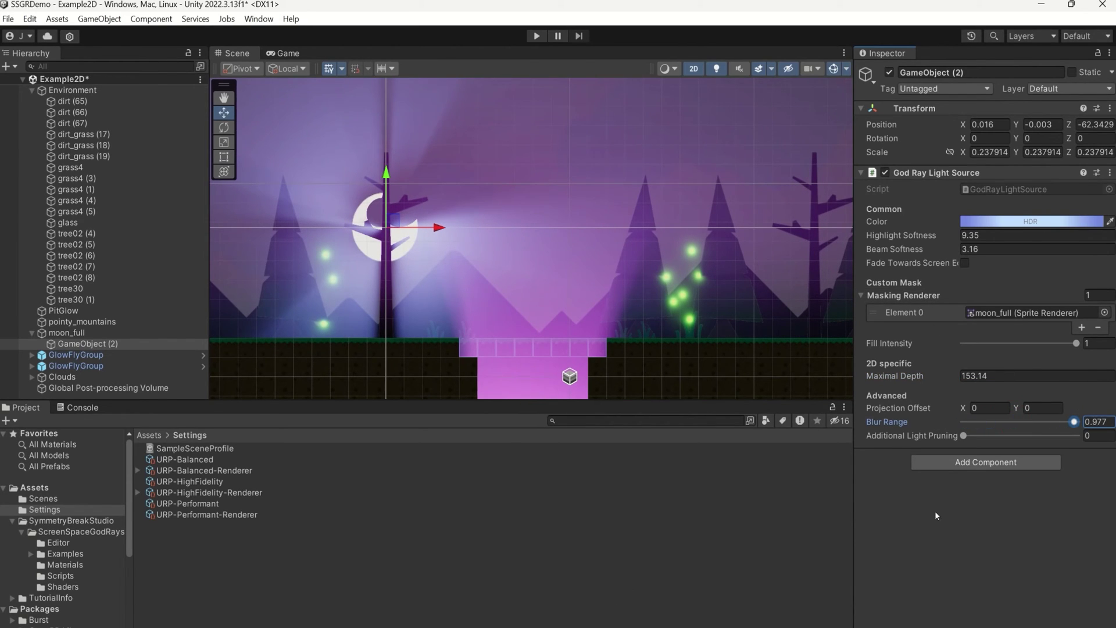